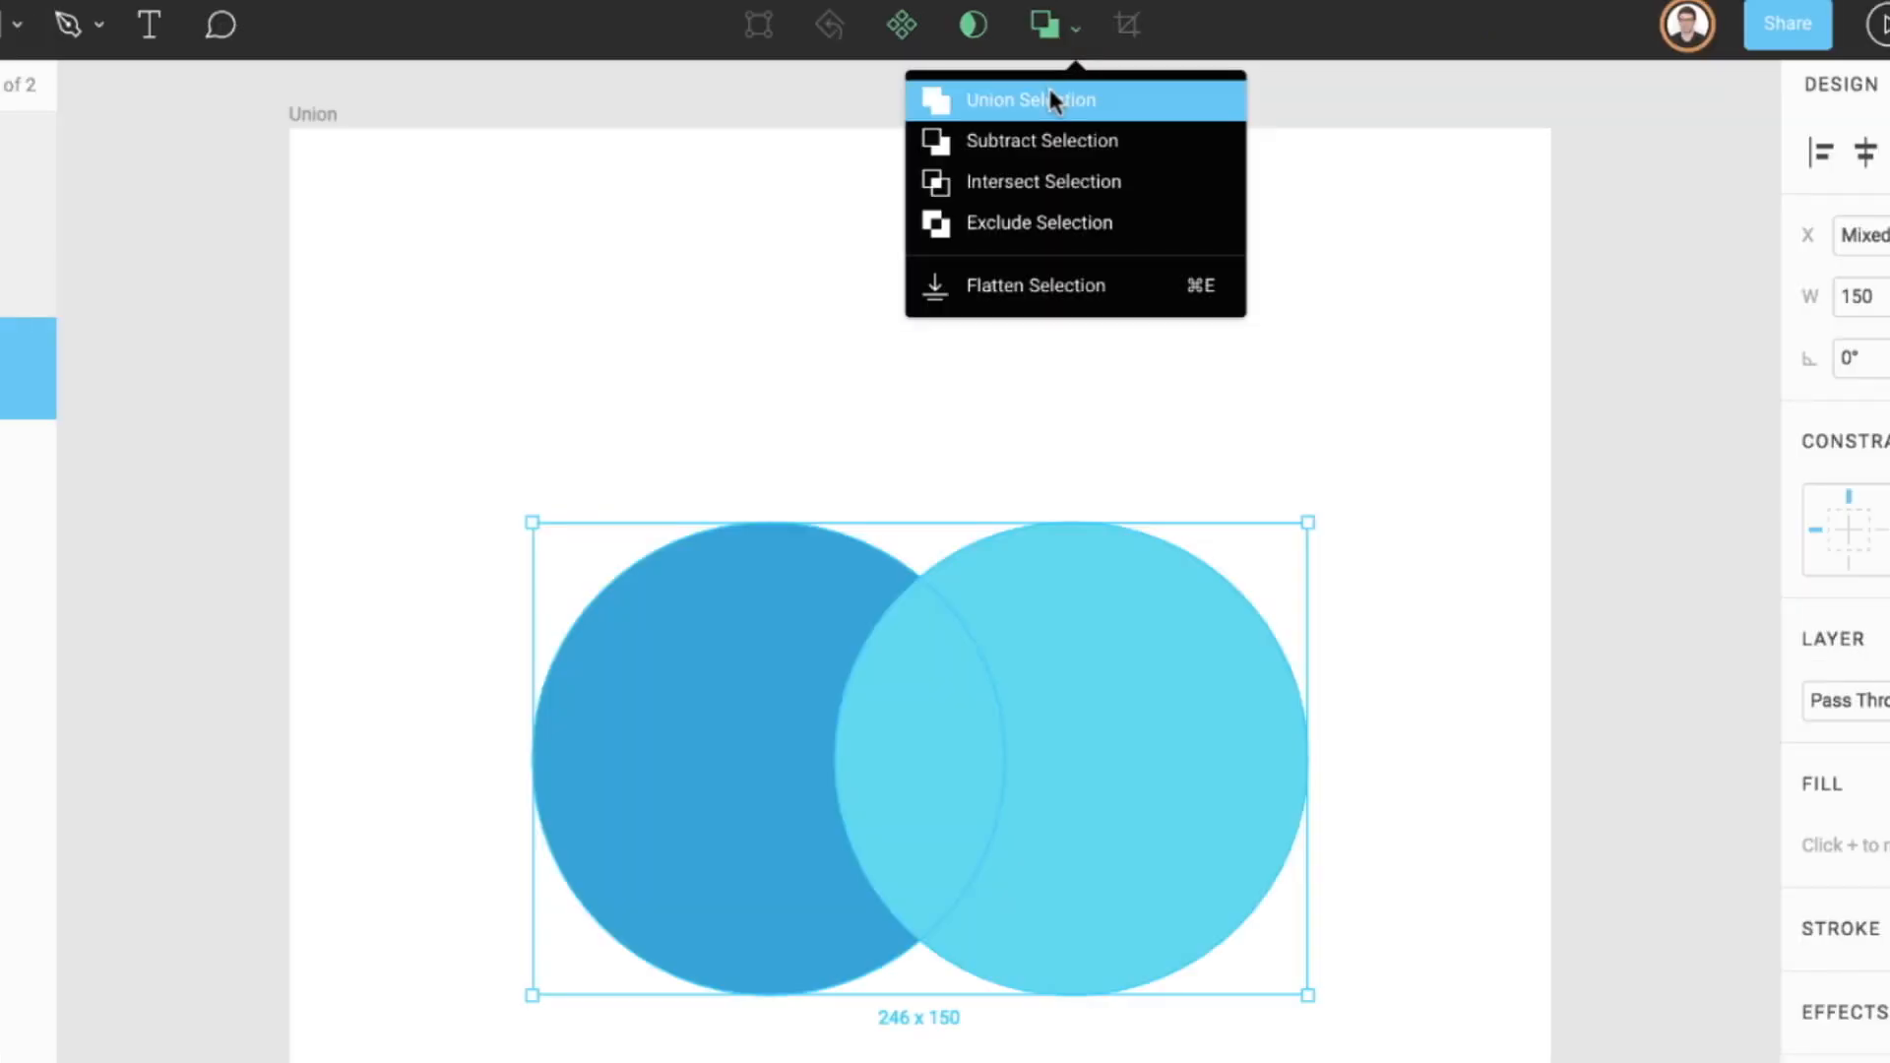
Step: Combine the two overlapping blue circles into one shape with a Union boolean operation
{"action": "left_click", "coordinate": [1049, 89]}
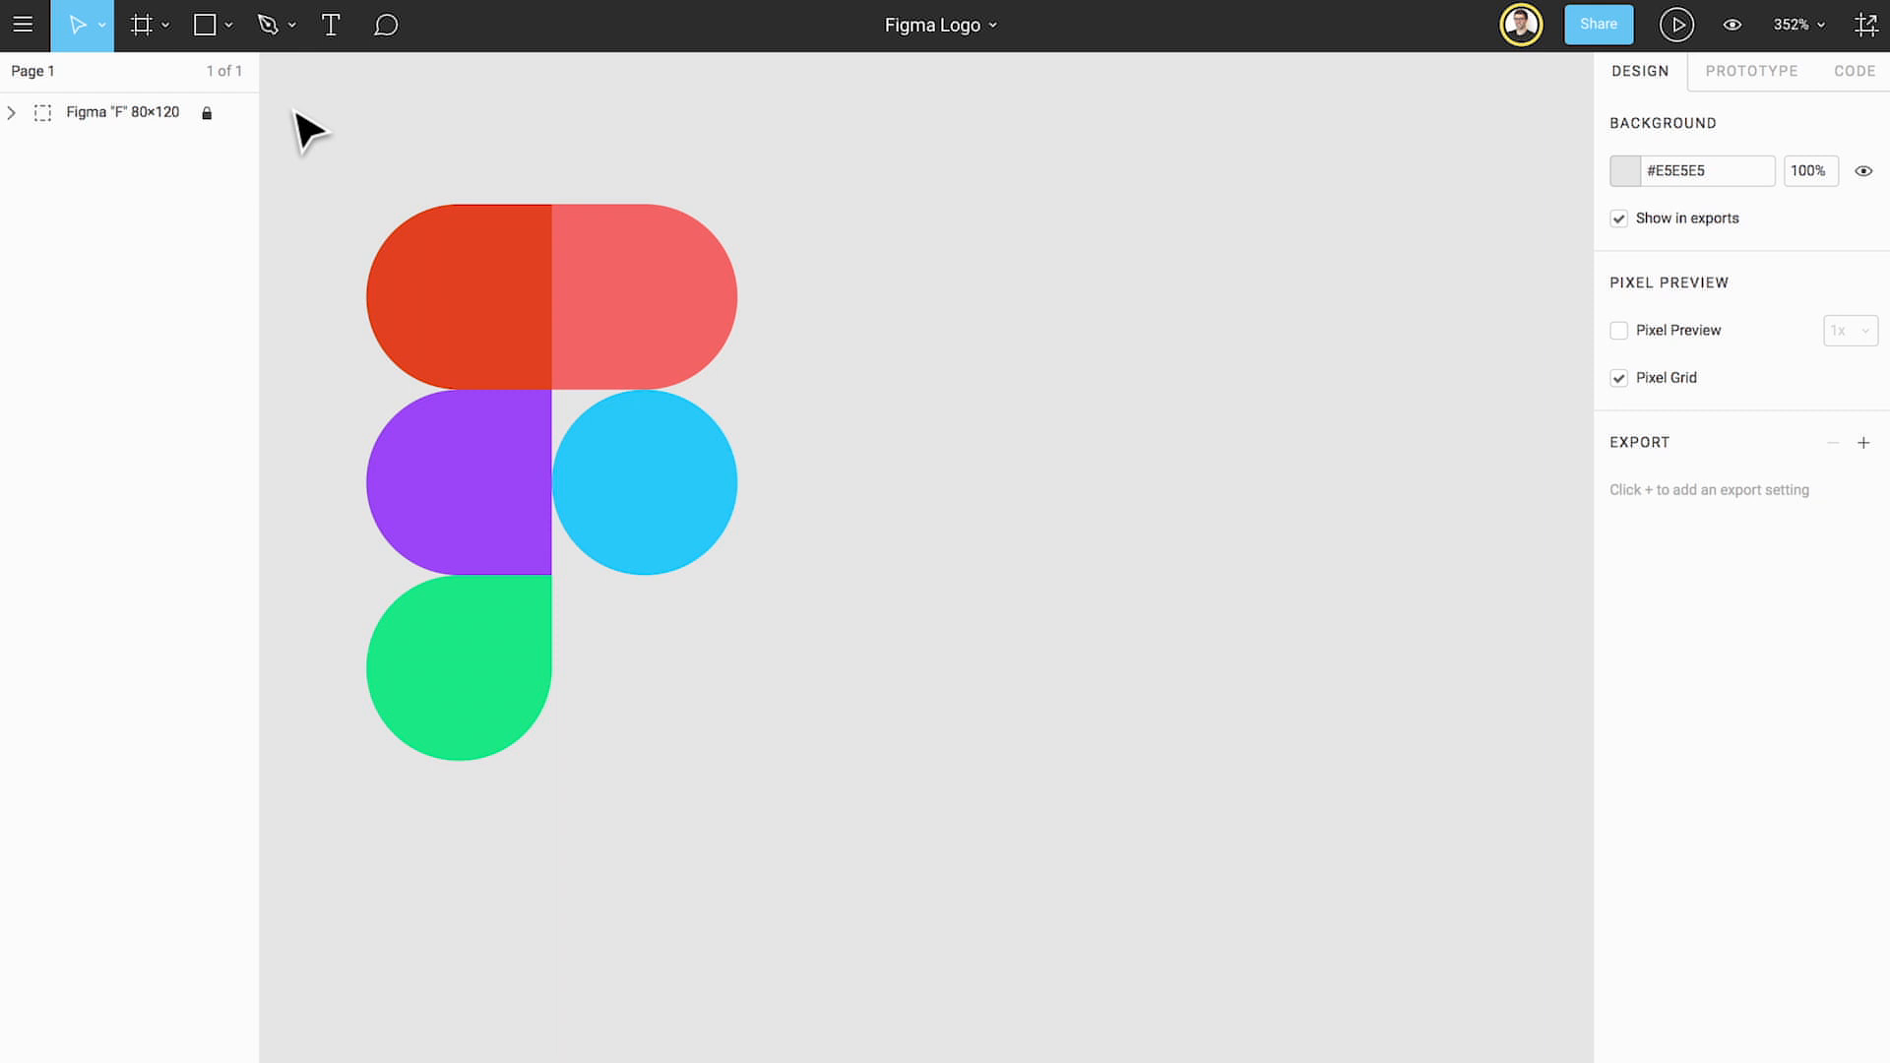
Step: Draw a 40 x 40 square over the logo's red segment and move it to the empty canvas beside the logo, keeping its height
{"action": "left_click", "coordinate": [210, 27]}
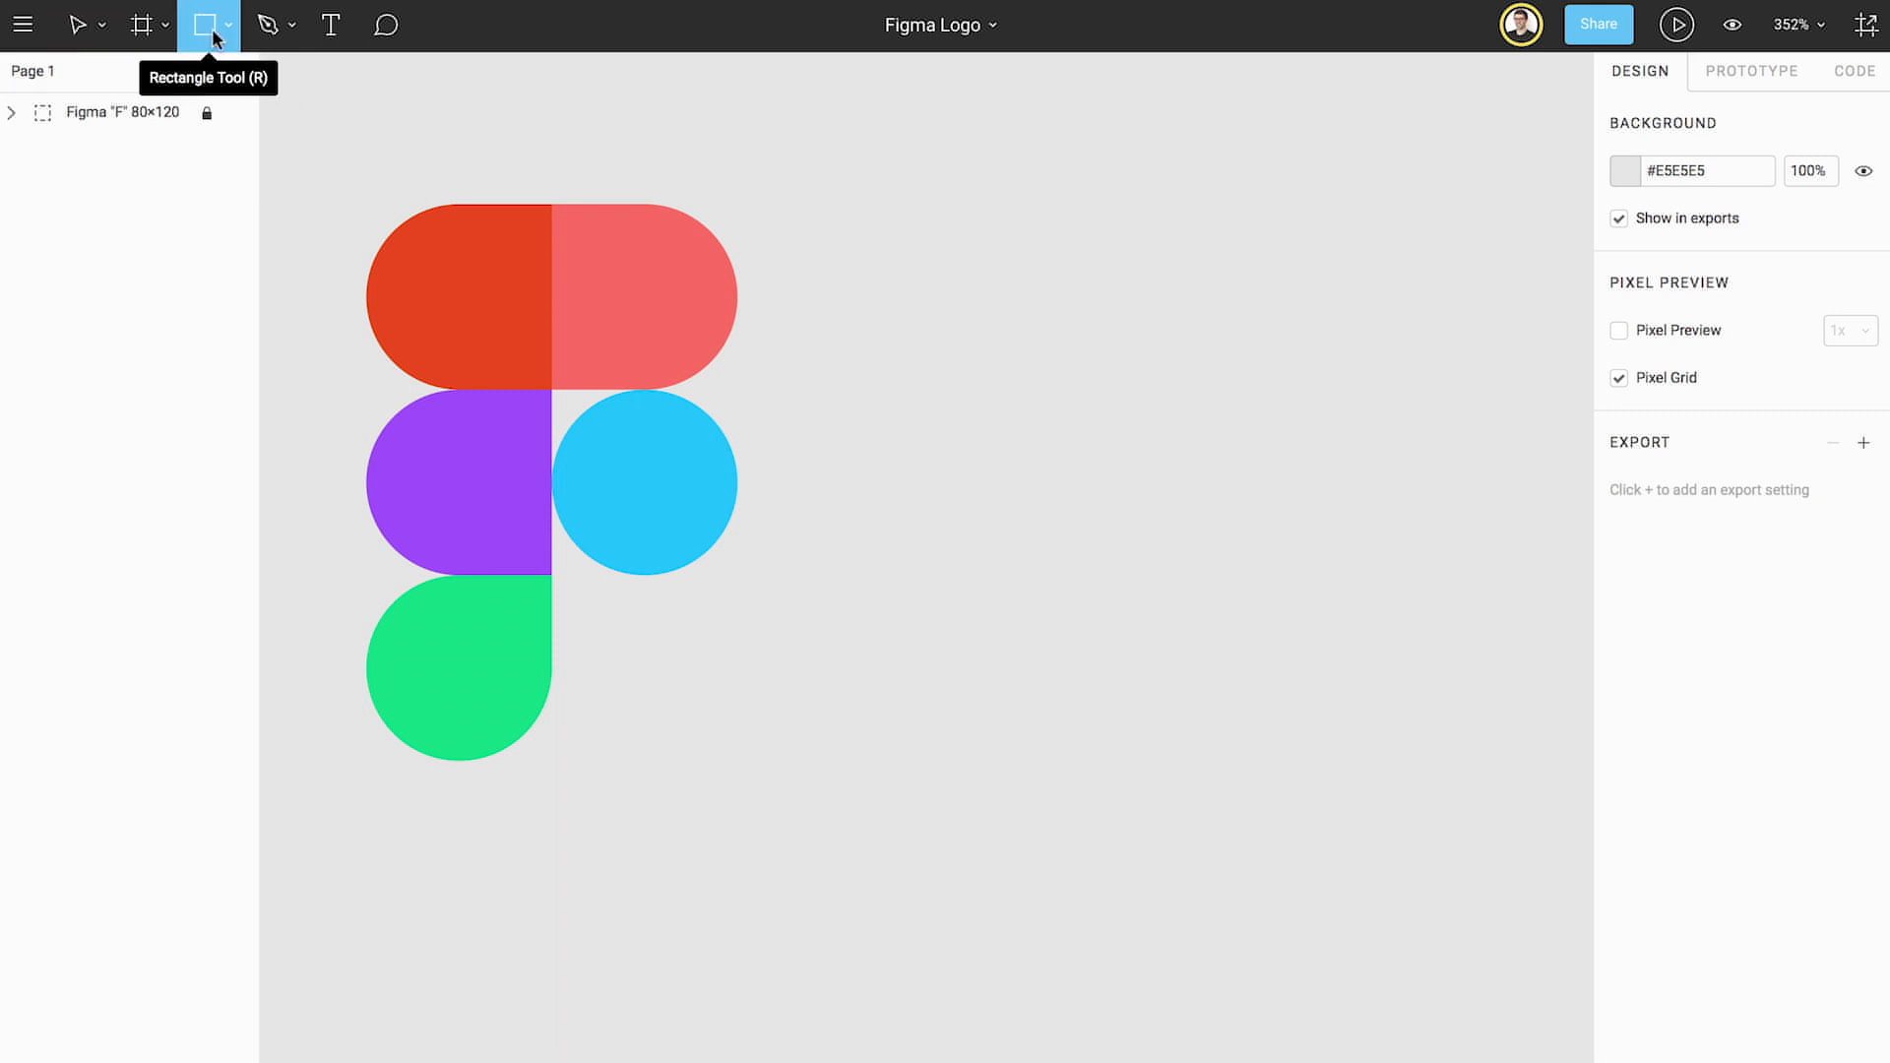
{"action": "left_click_drag", "start_coordinate": [553, 390], "coordinate": [366, 205]}
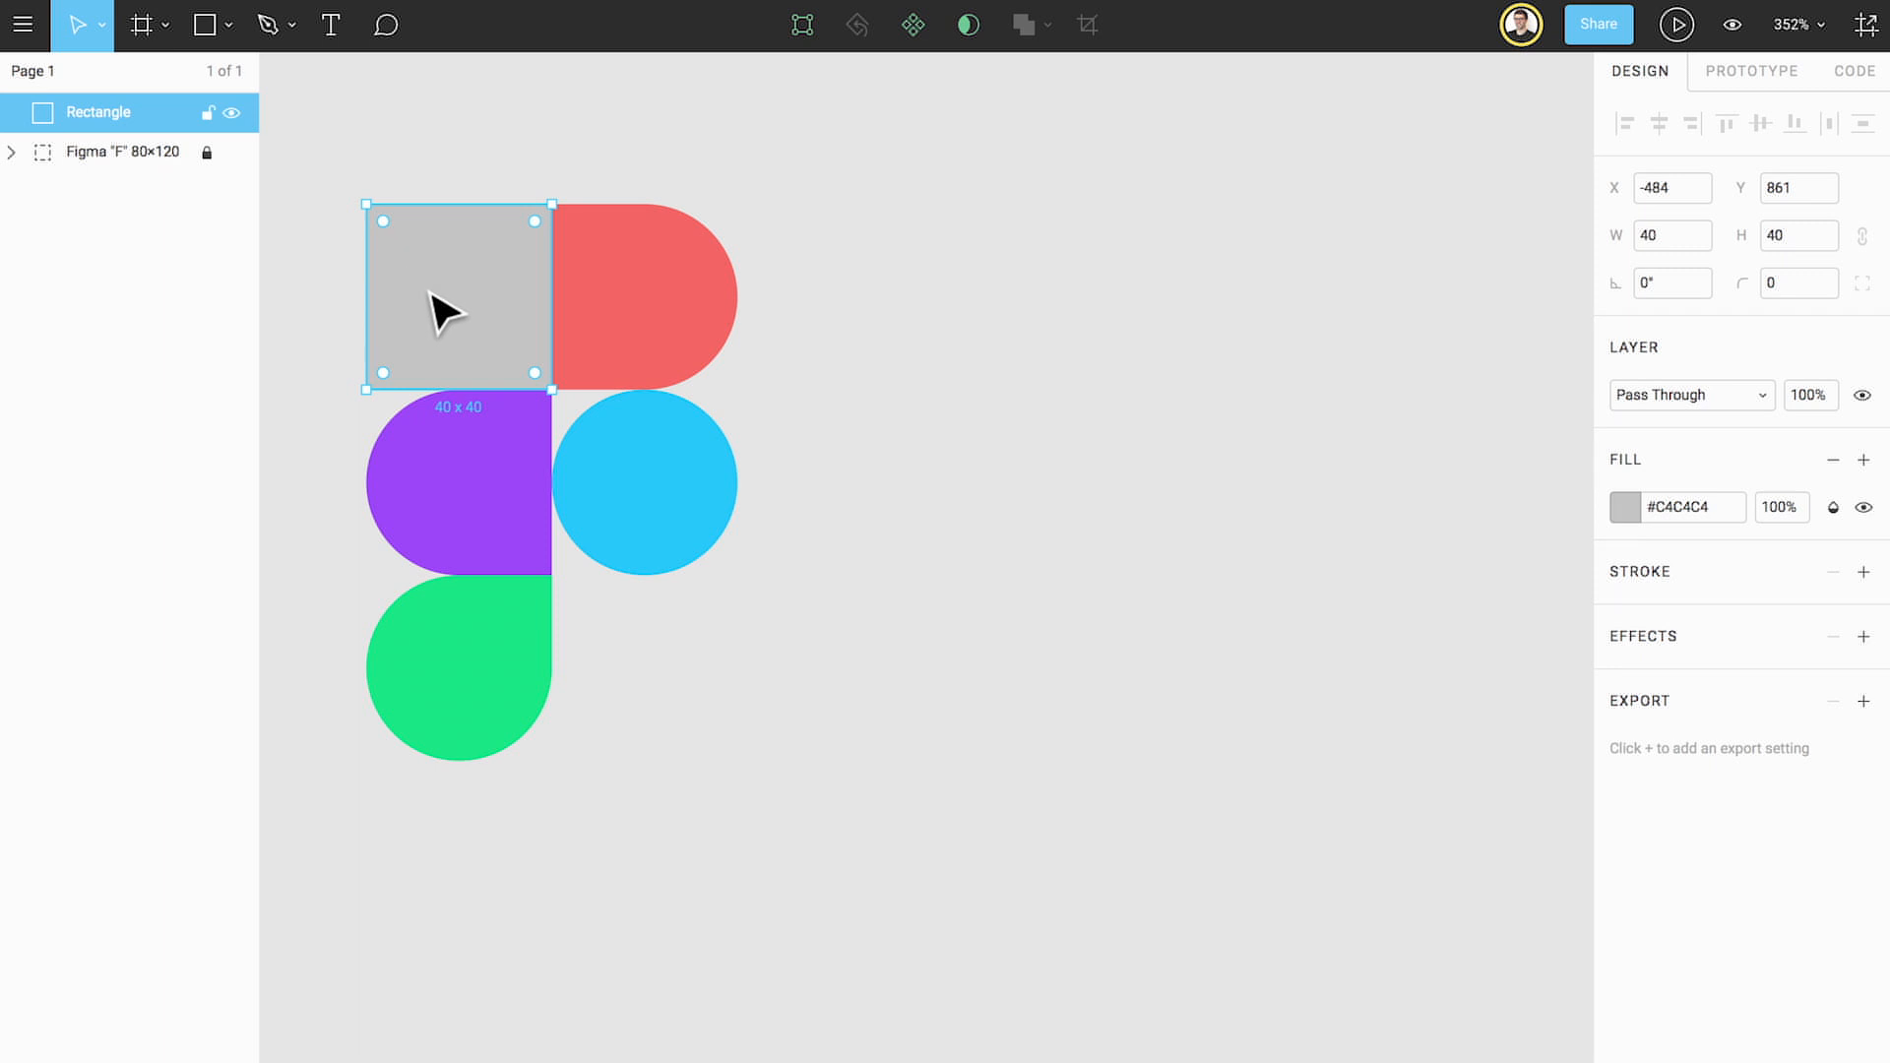
{"action": "left_click_drag", "start_coordinate": [817, 439], "coordinate": [1425, 439]}
{"action": "left_click_drag", "start_coordinate": [622, 286], "coordinate": [937, 294]}
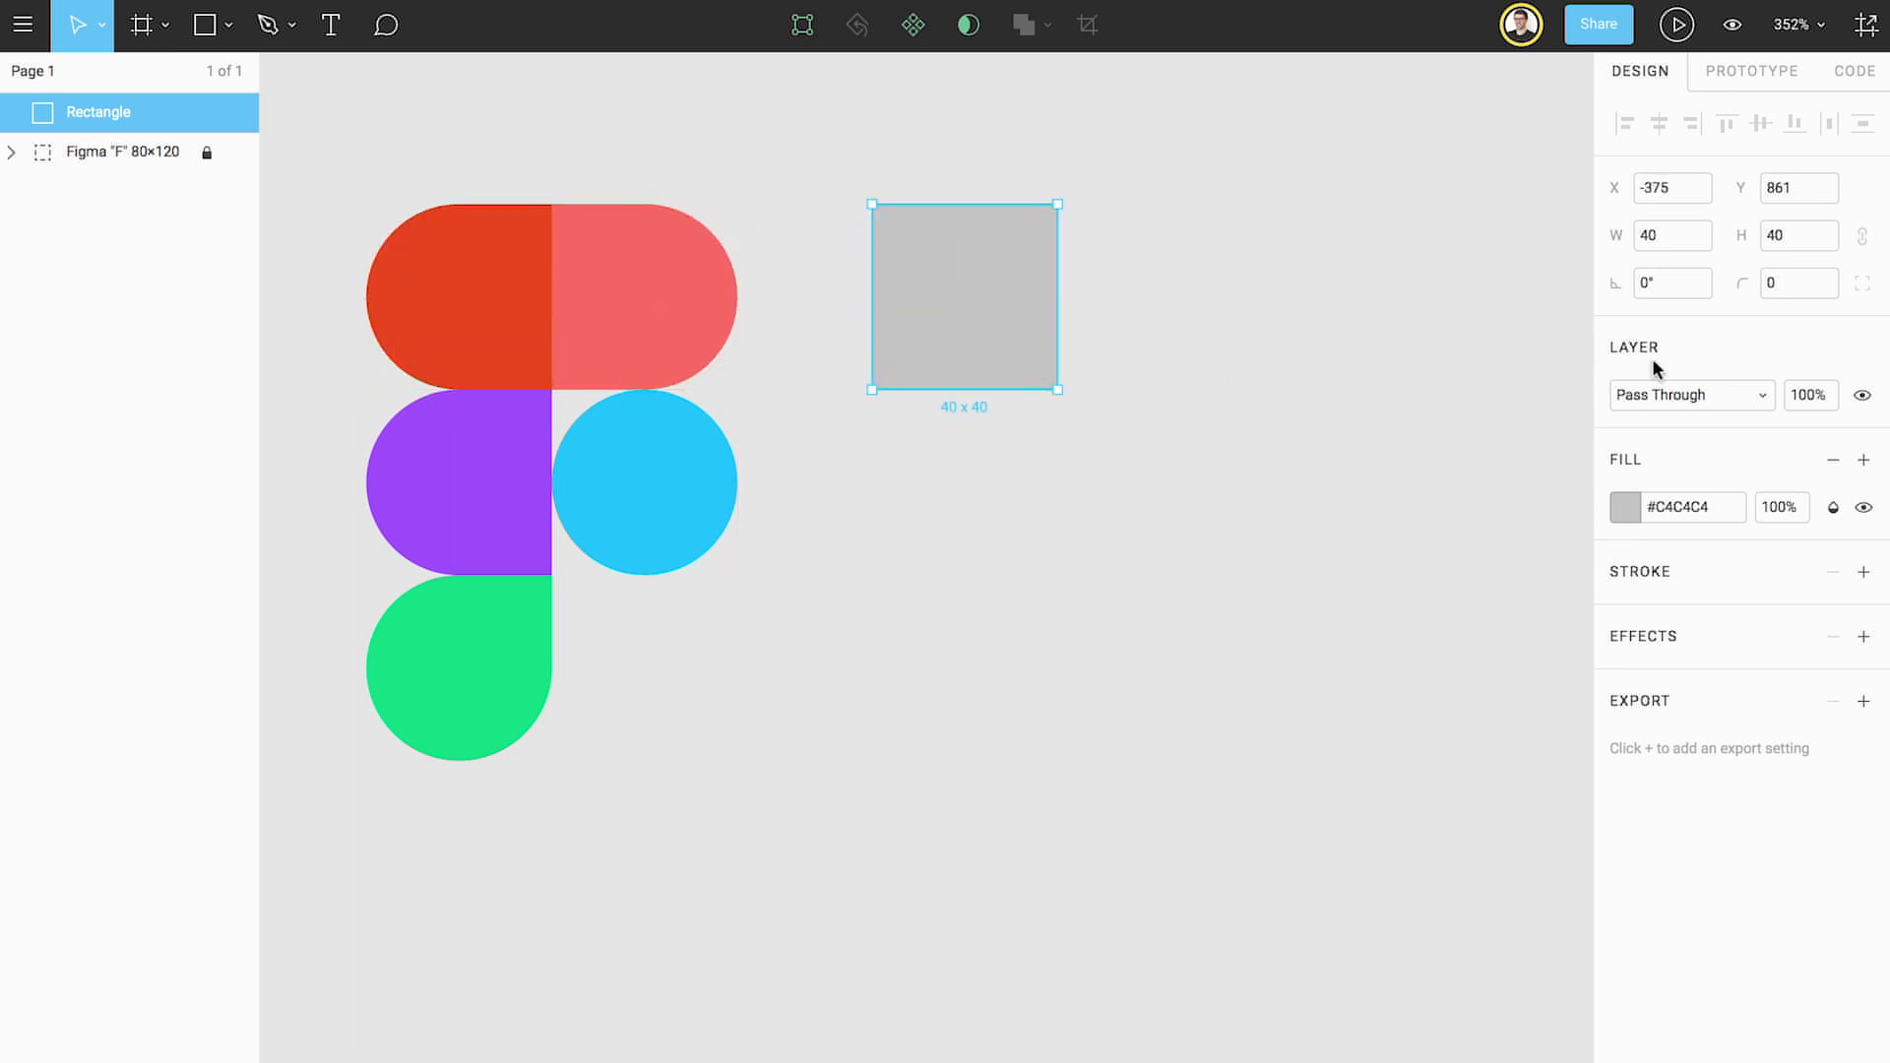
Step: Enable independent corners on the square and set its top-left and bottom-left corner radii to 25
{"action": "left_click", "coordinate": [1862, 284]}
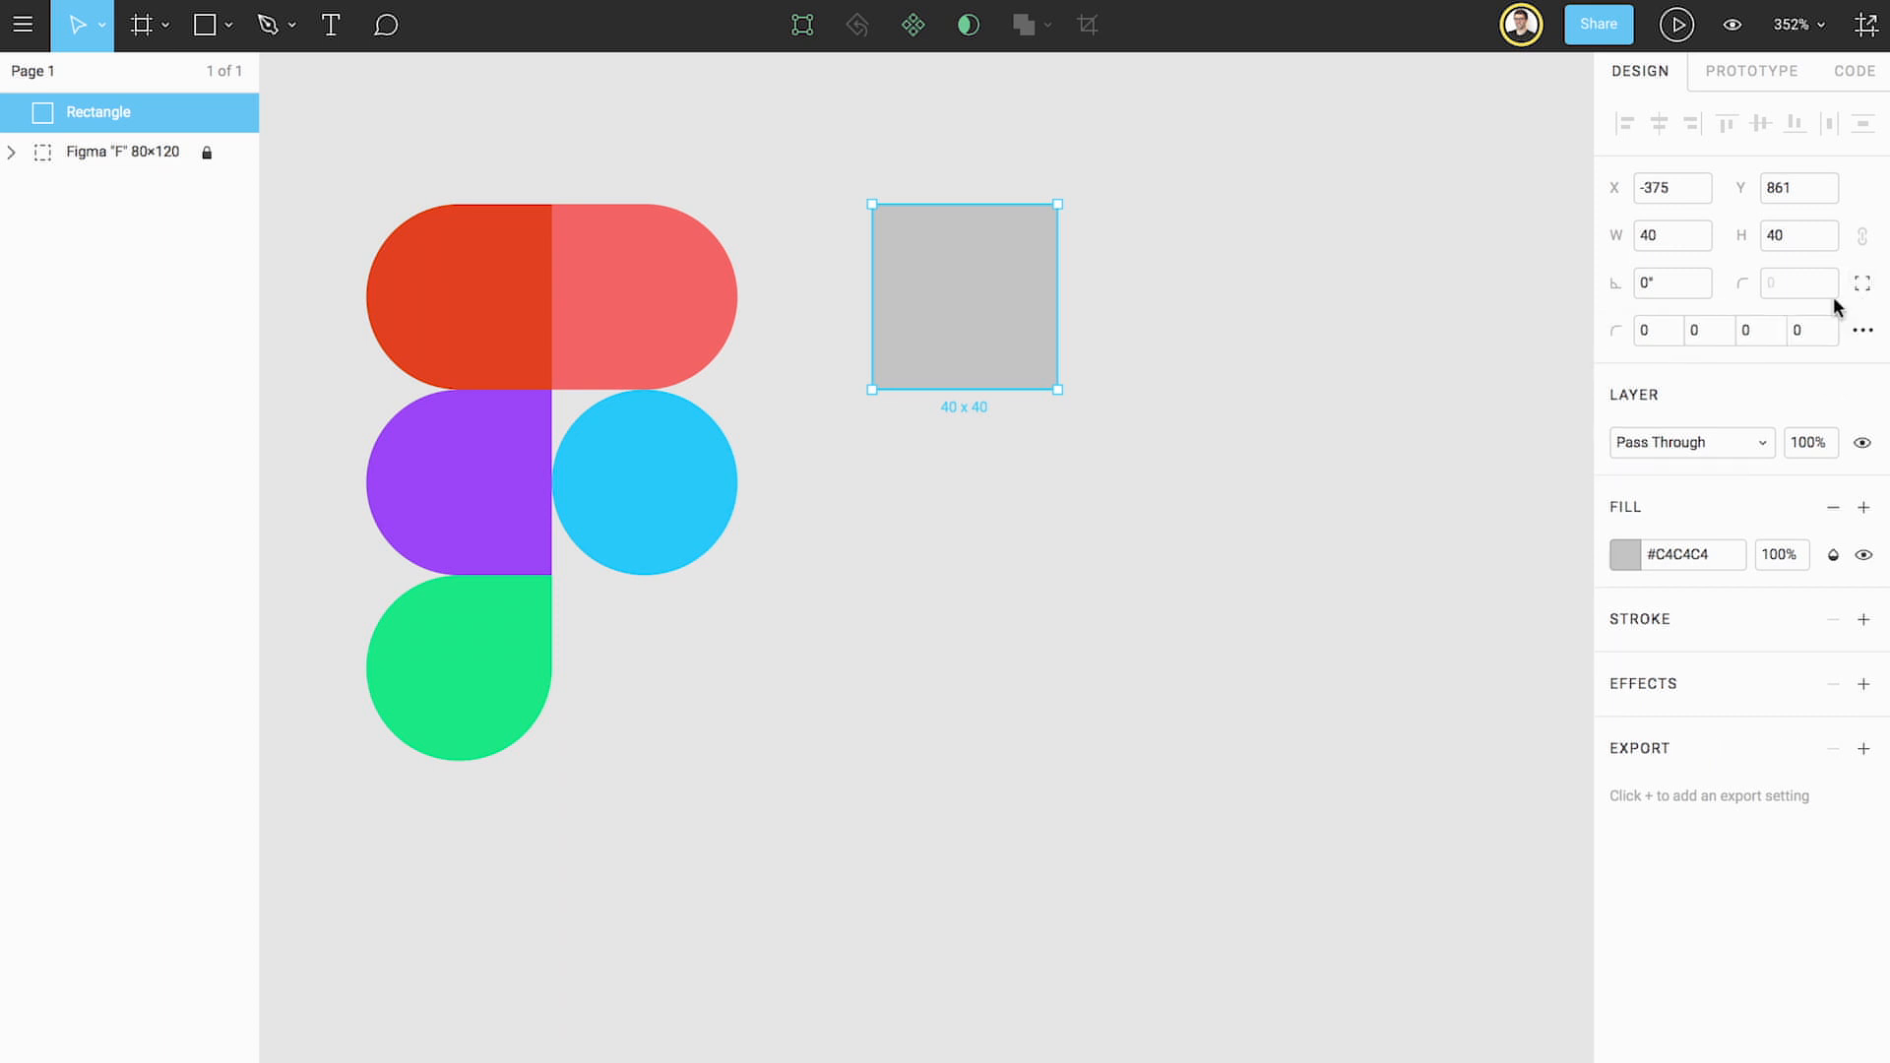
{"action": "left_click", "coordinate": [1660, 332]}
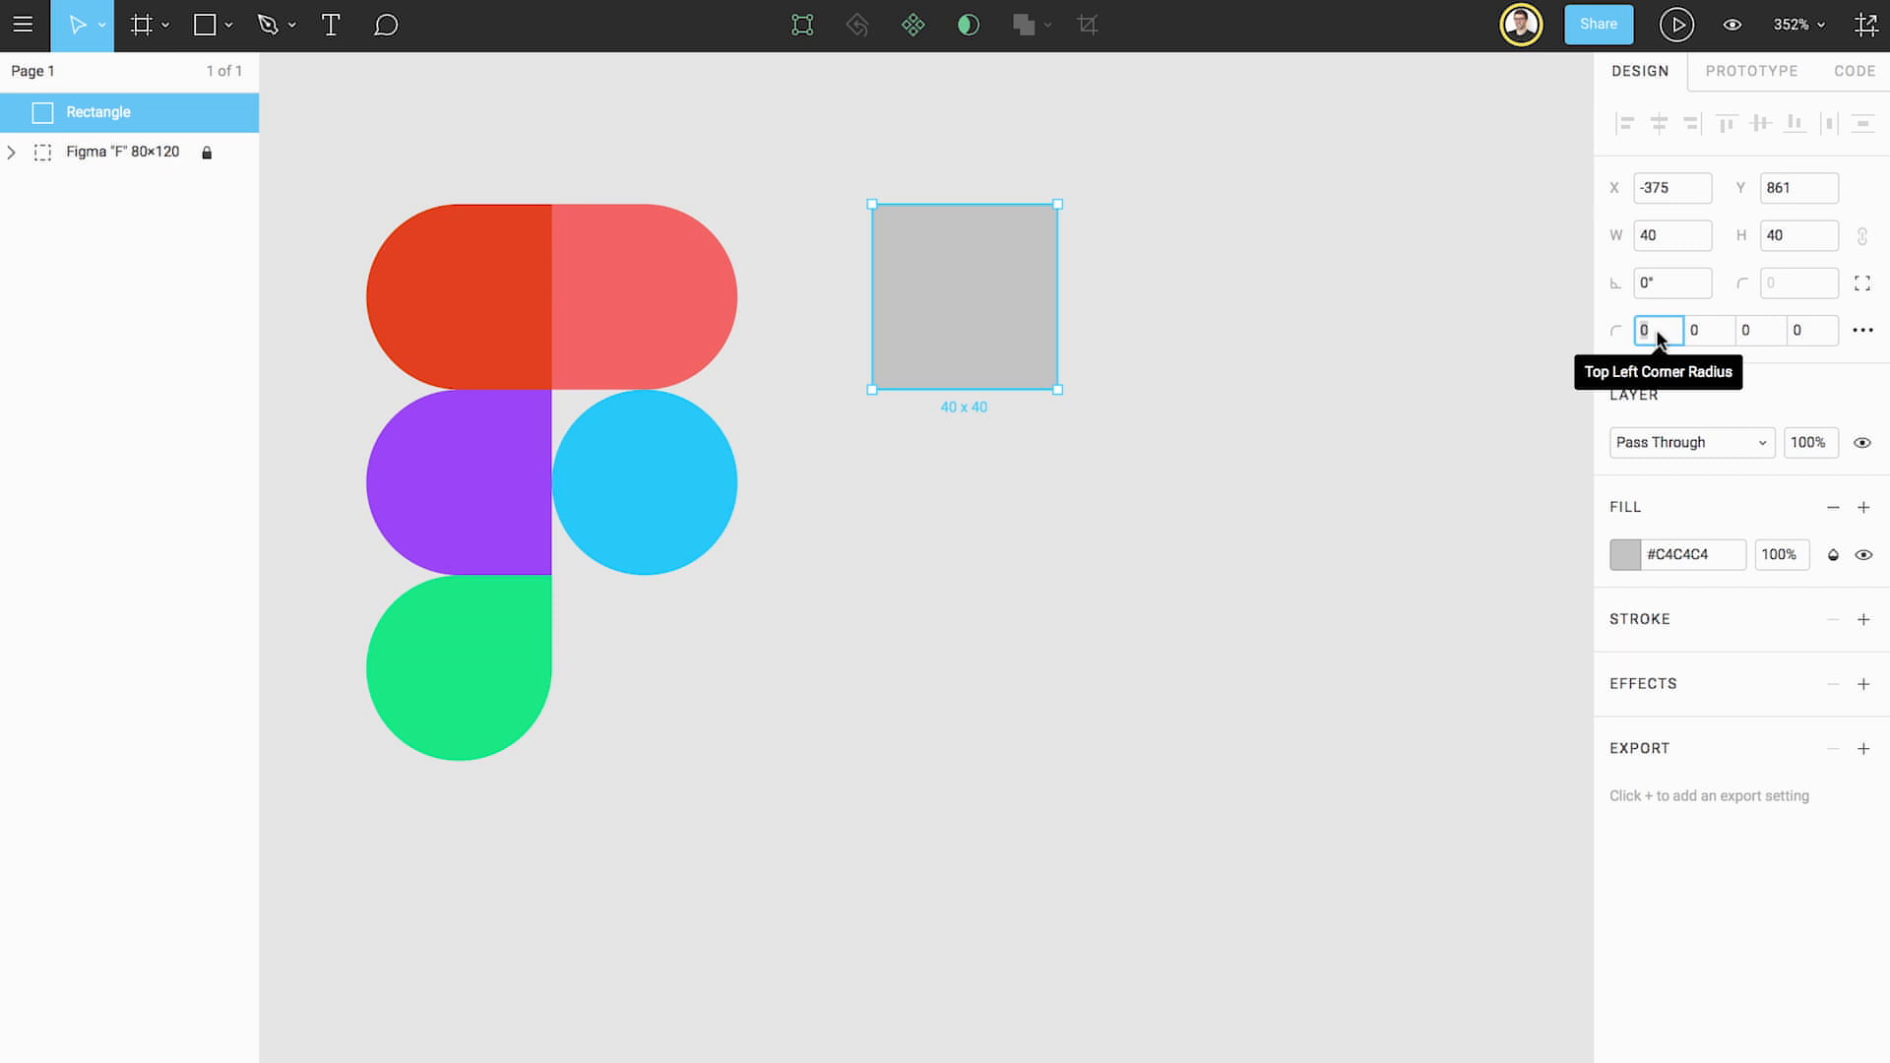
{"action": "type", "text": "25"}
{"action": "key", "text": "Tab"}
{"action": "key", "text": "Tab"}
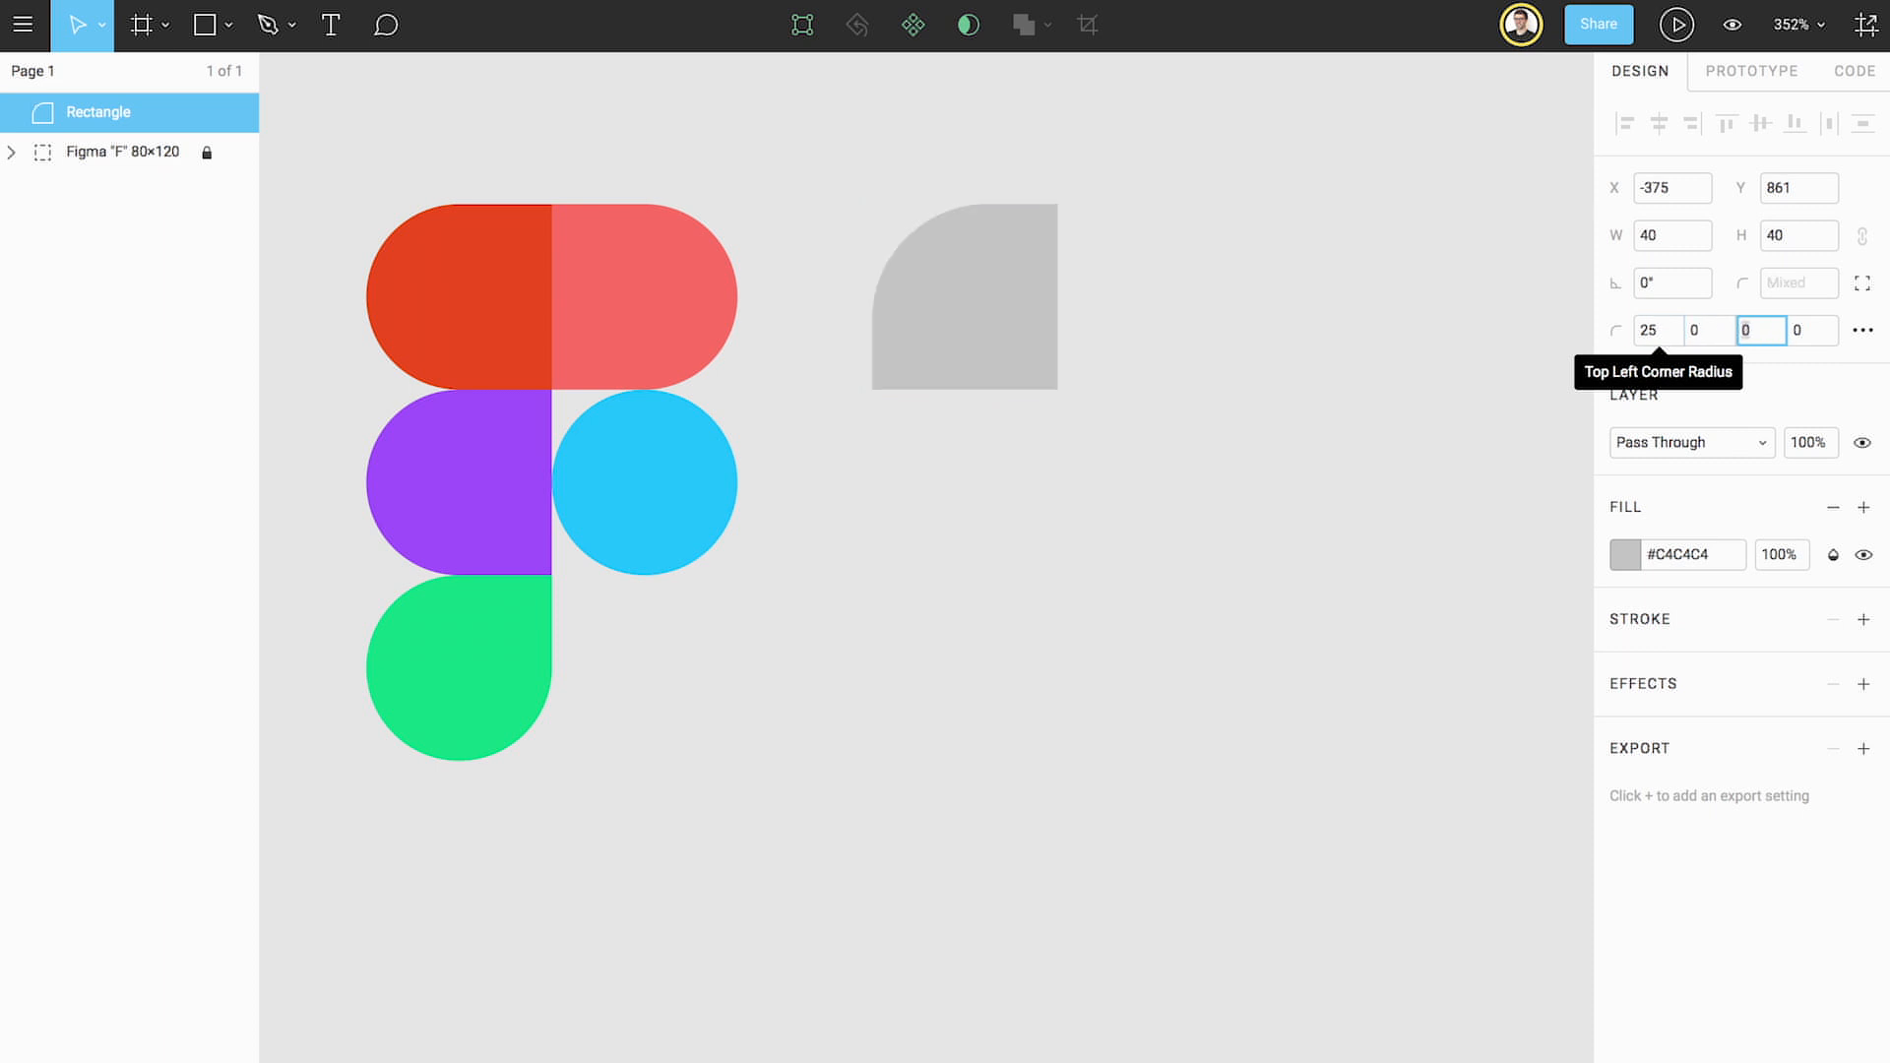
{"action": "key", "text": "Tab"}
{"action": "type", "text": "25"}
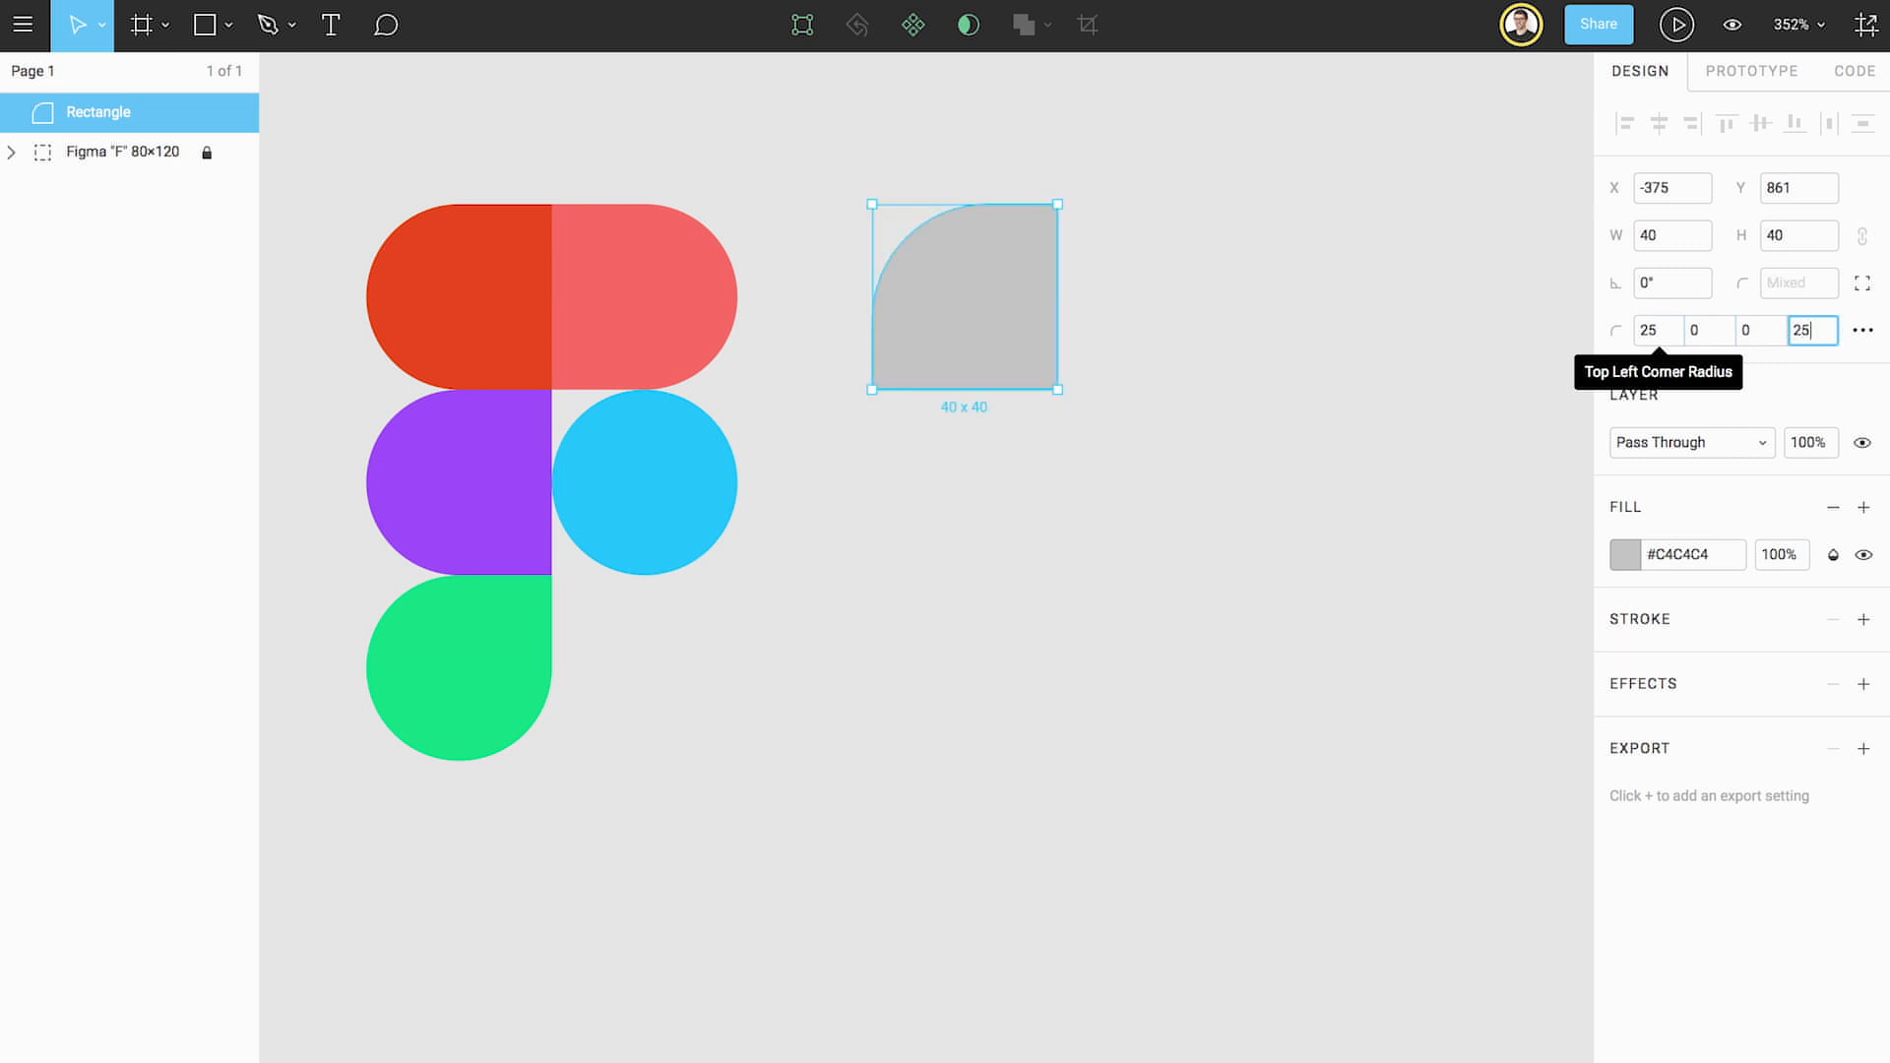
{"action": "key", "text": "Return"}
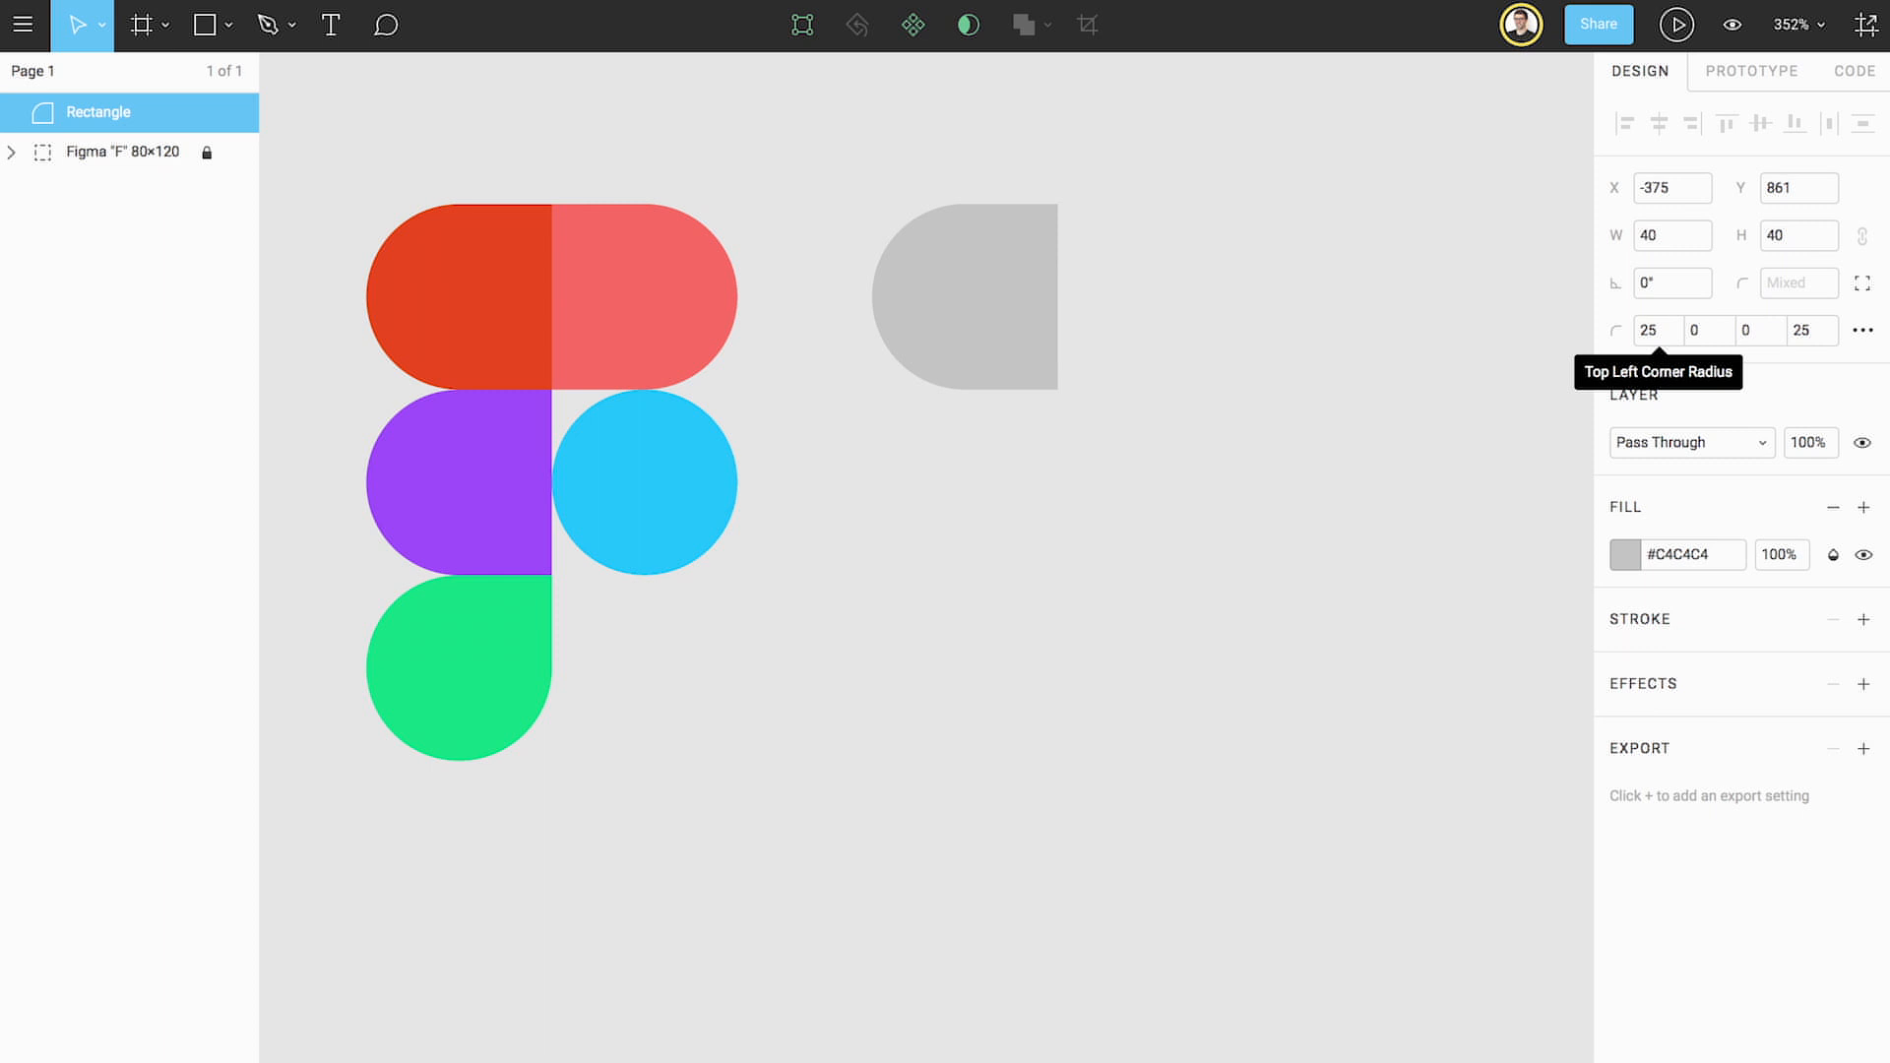
Step: Fill the rounded shape with the red #F24E1E sampled from the original logo's red segment
{"action": "left_click", "coordinate": [1624, 554]}
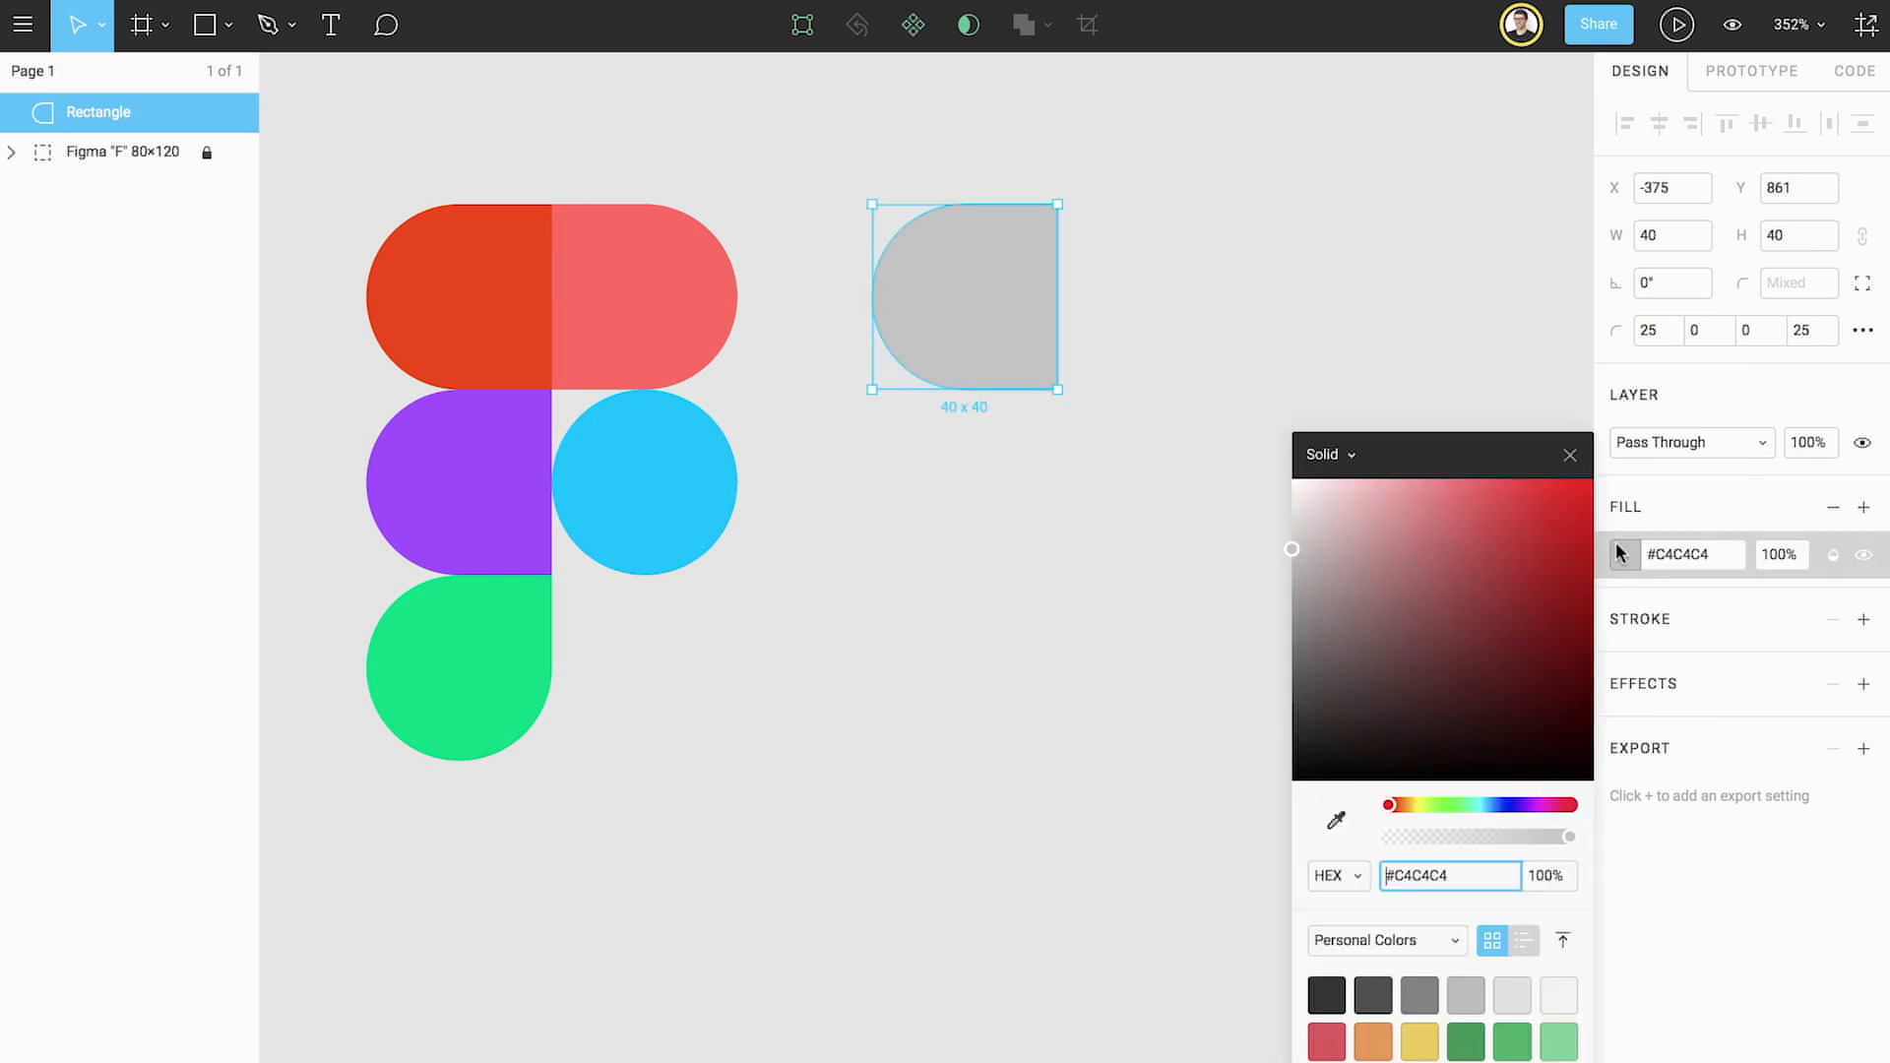
{"action": "left_click", "coordinate": [1336, 821]}
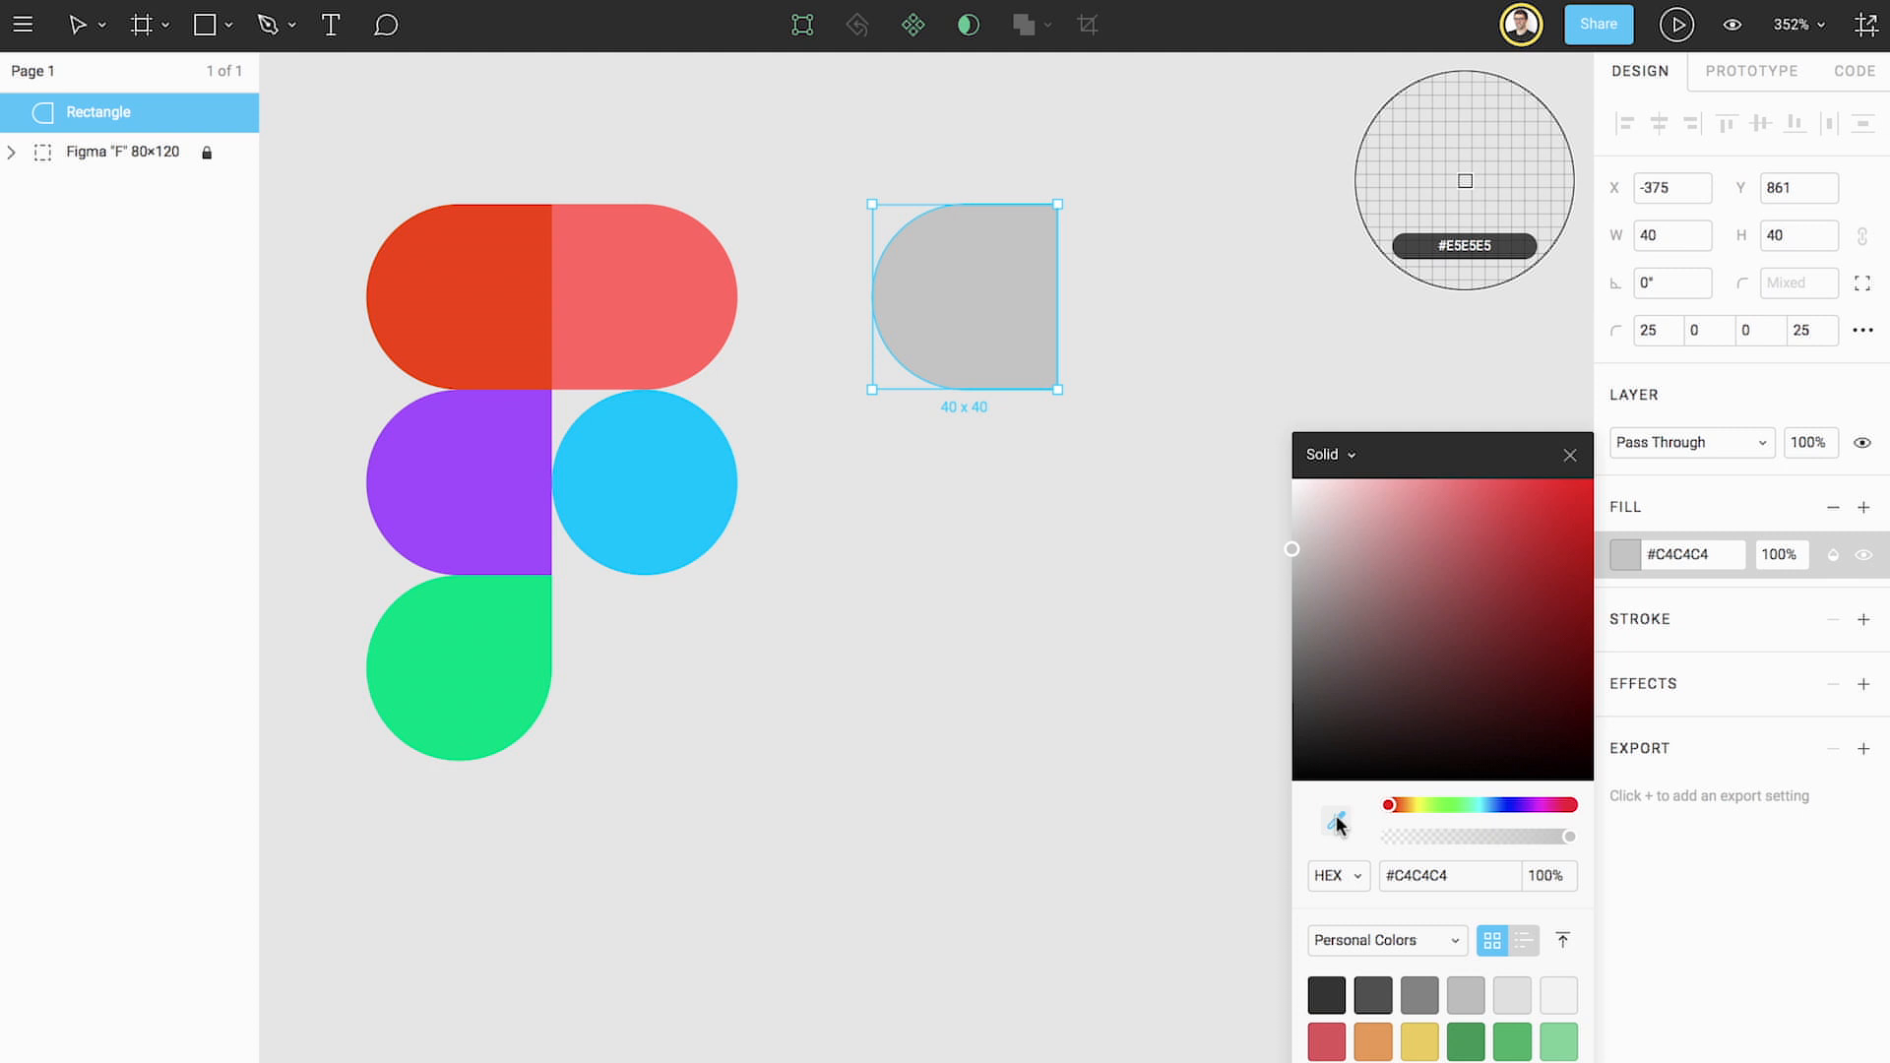
{"action": "left_click", "coordinate": [512, 332]}
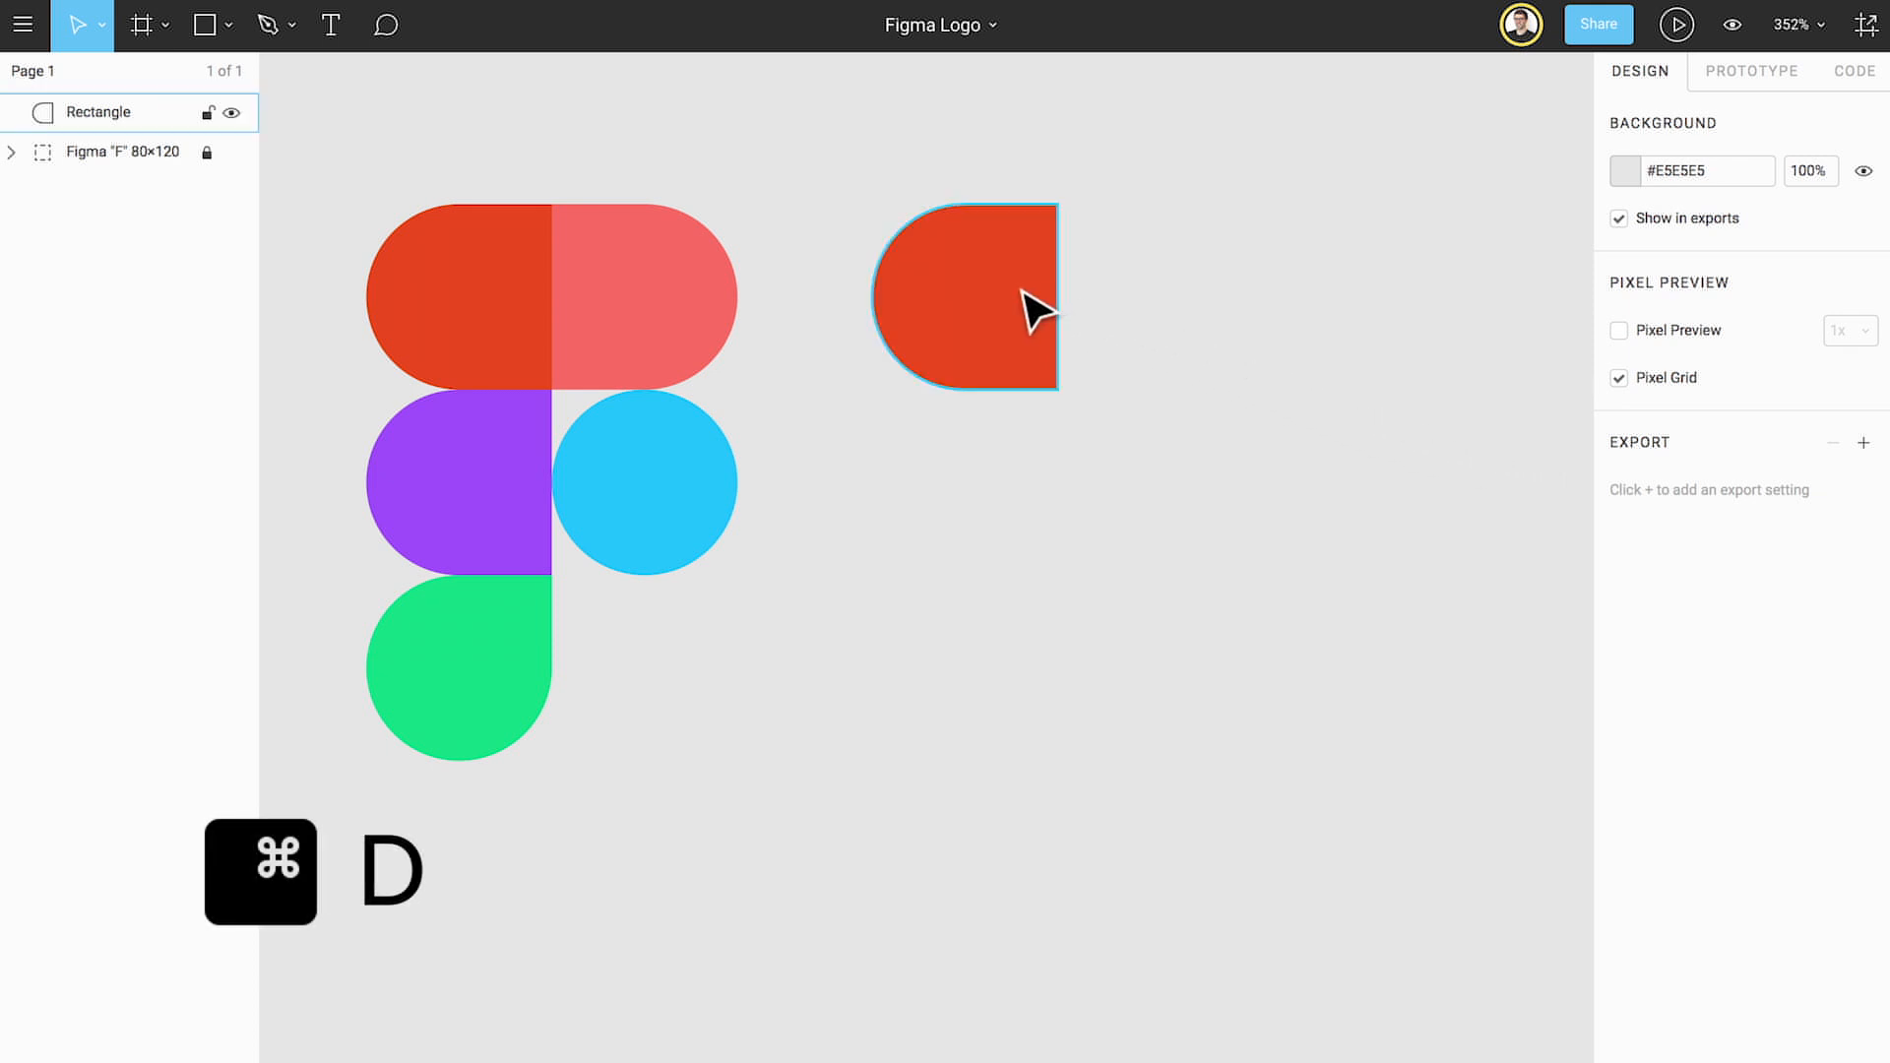
Step: Duplicate the red shape, place the copy flush against its straight right edge, and flip the copy horizontally
{"action": "left_click", "coordinate": [1029, 310]}
{"action": "key", "text": "super+d"}
{"action": "left_click_drag", "start_coordinate": [1028, 310], "coordinate": [1212, 308]}
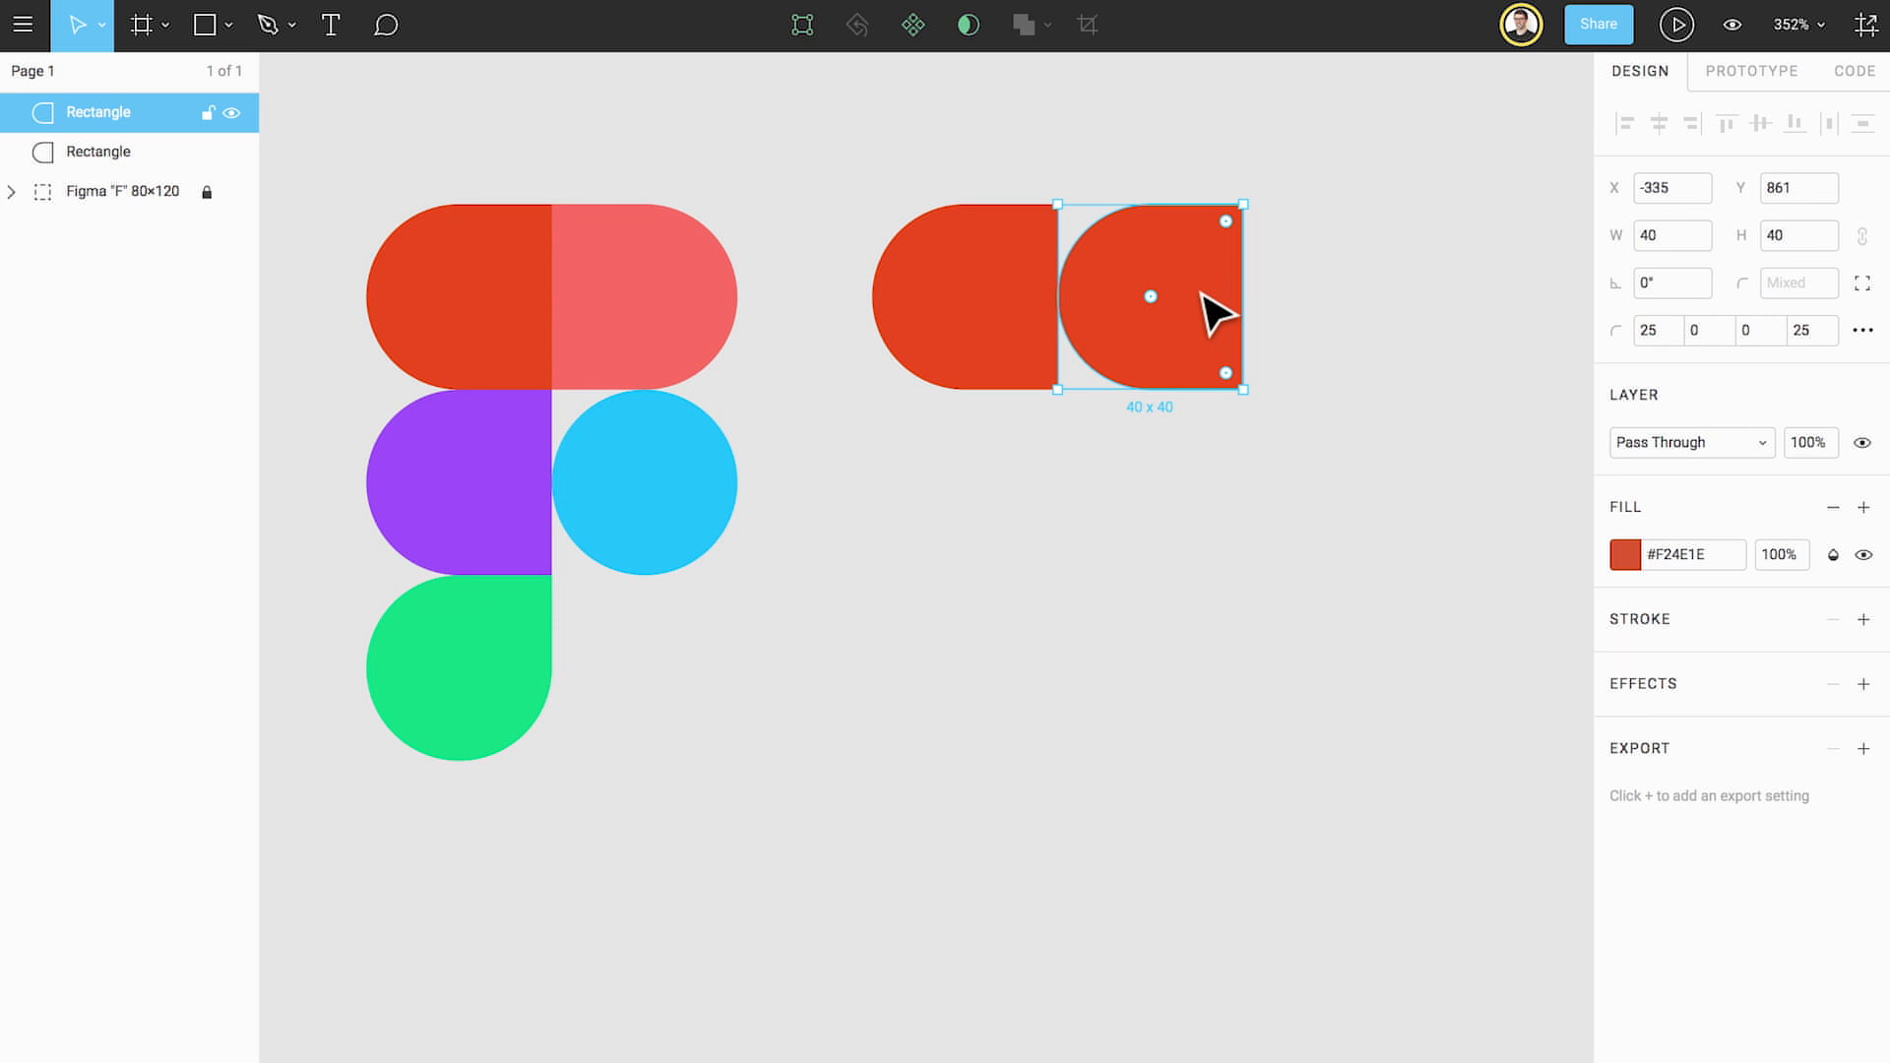
{"action": "right_click", "coordinate": [1203, 295]}
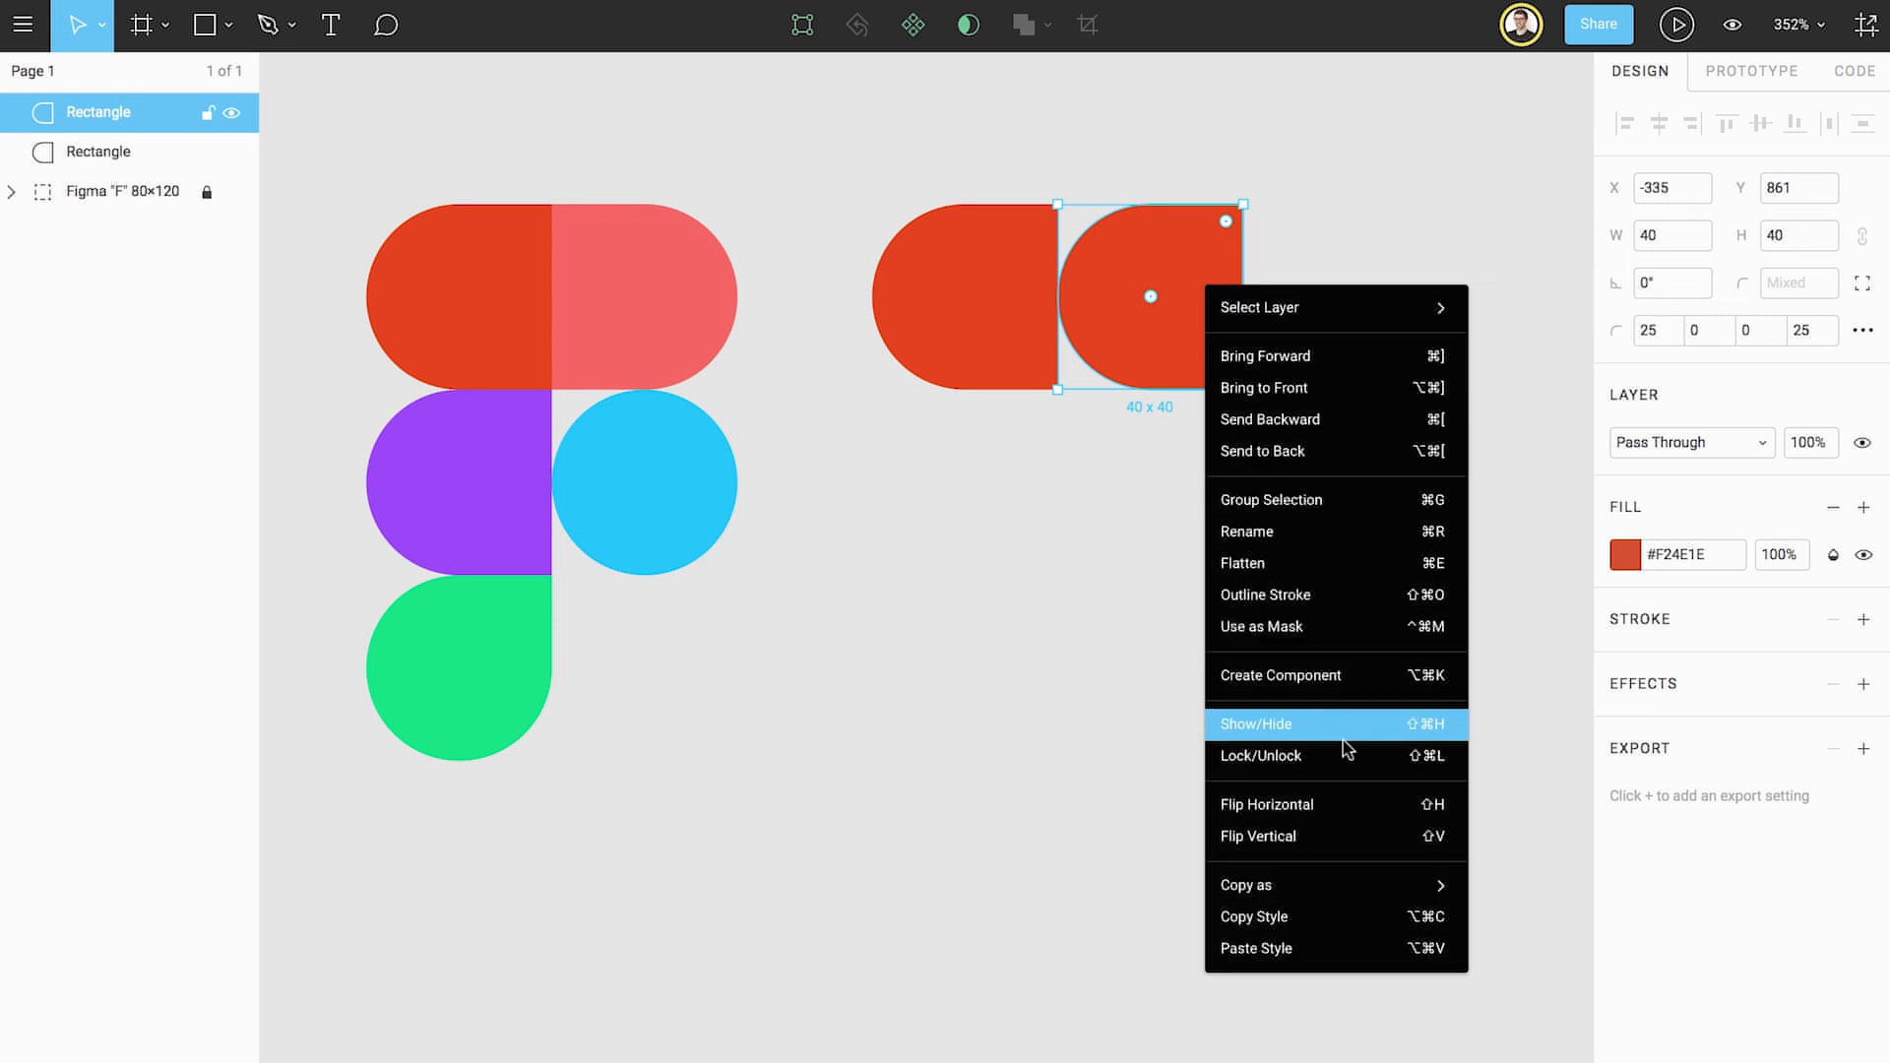
{"action": "left_click", "coordinate": [1360, 799]}
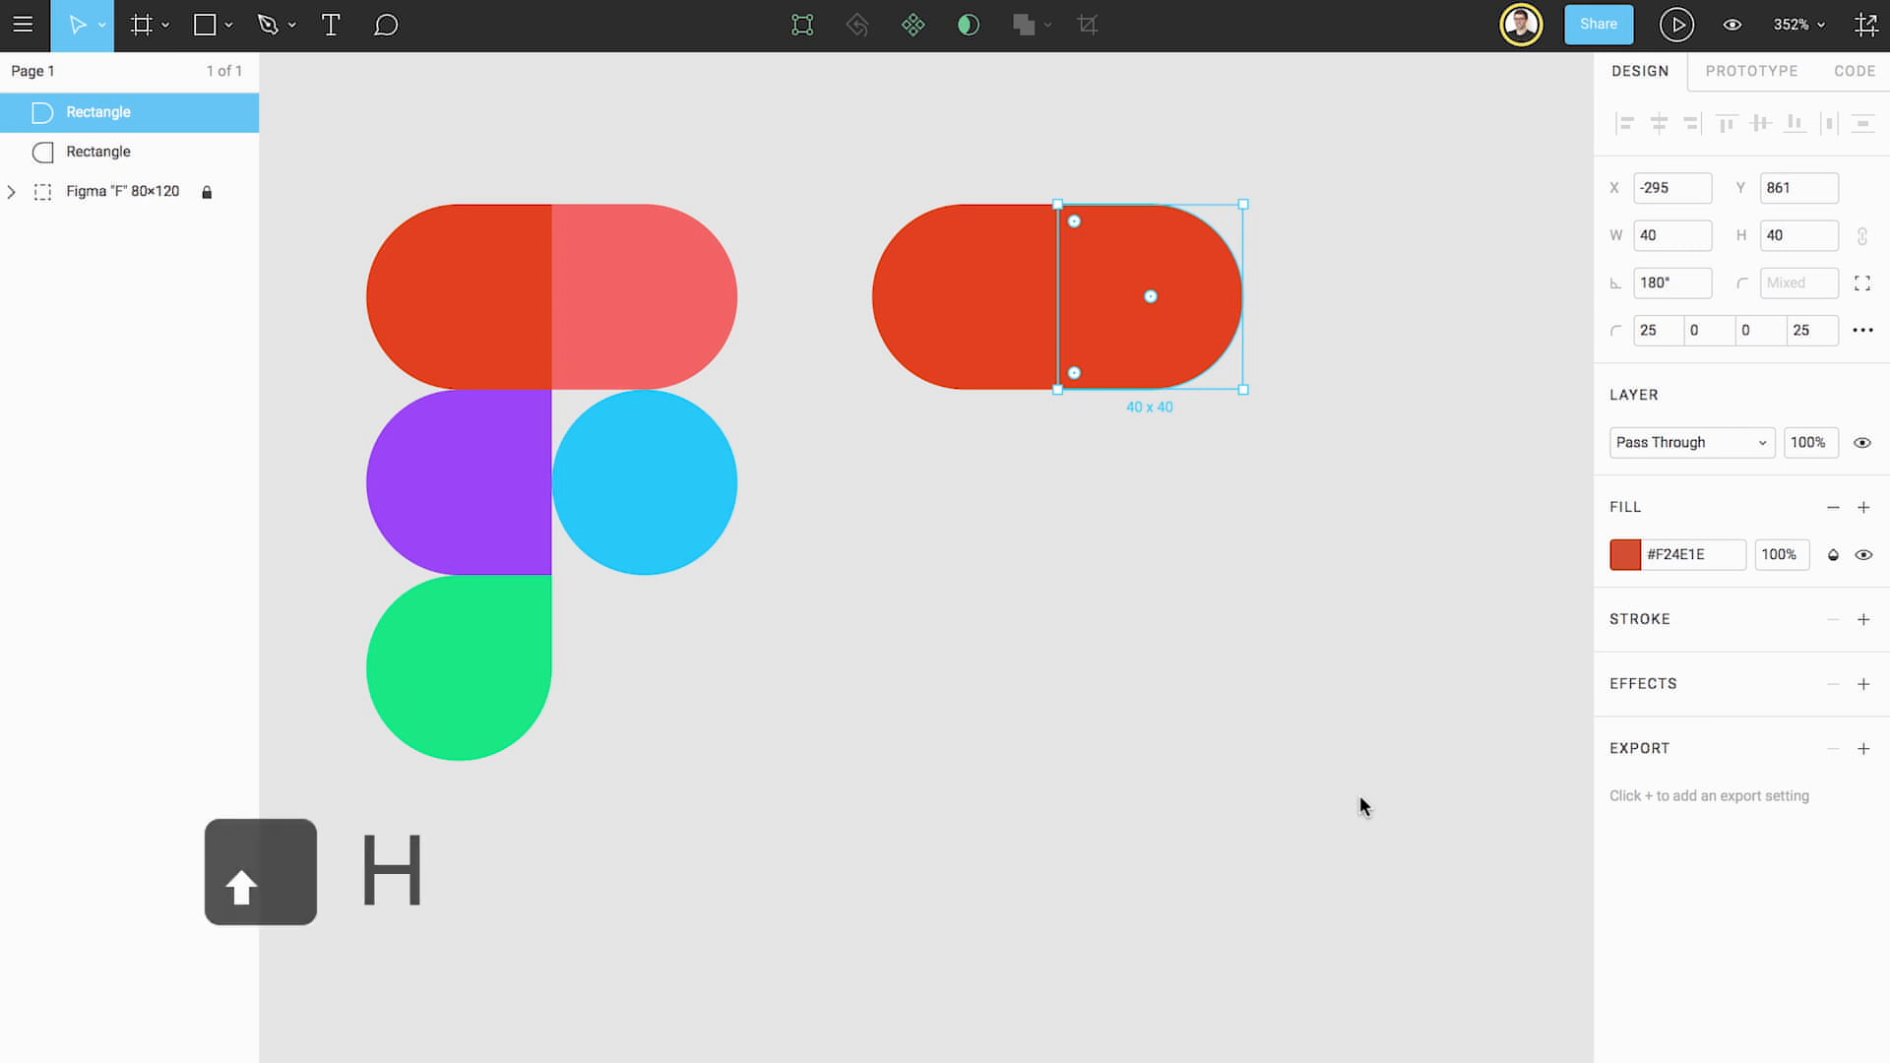
{"action": "key", "text": "shift+v"}
Step: Fill the flipped copy with the coral #FF7262 sampled from the original logo's upper-right segment
{"action": "left_click", "coordinate": [1624, 557]}
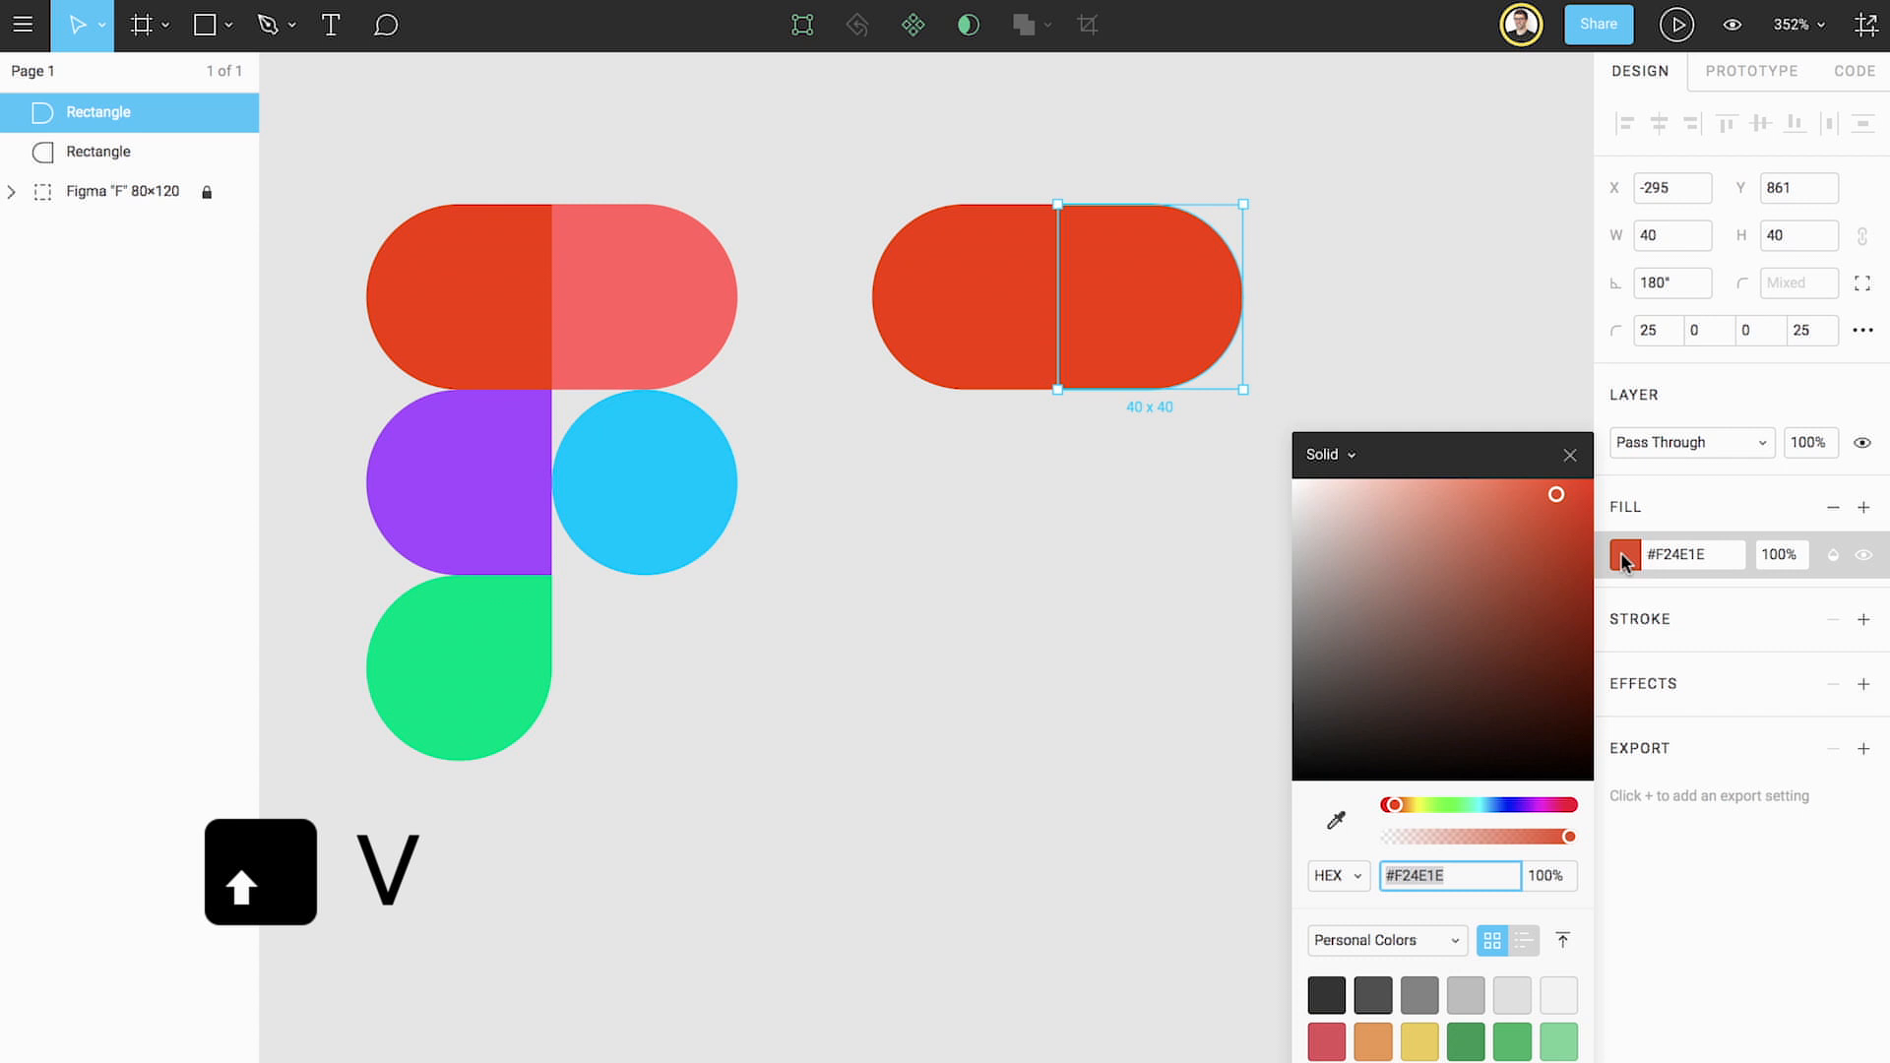
{"action": "left_click", "coordinate": [1335, 820]}
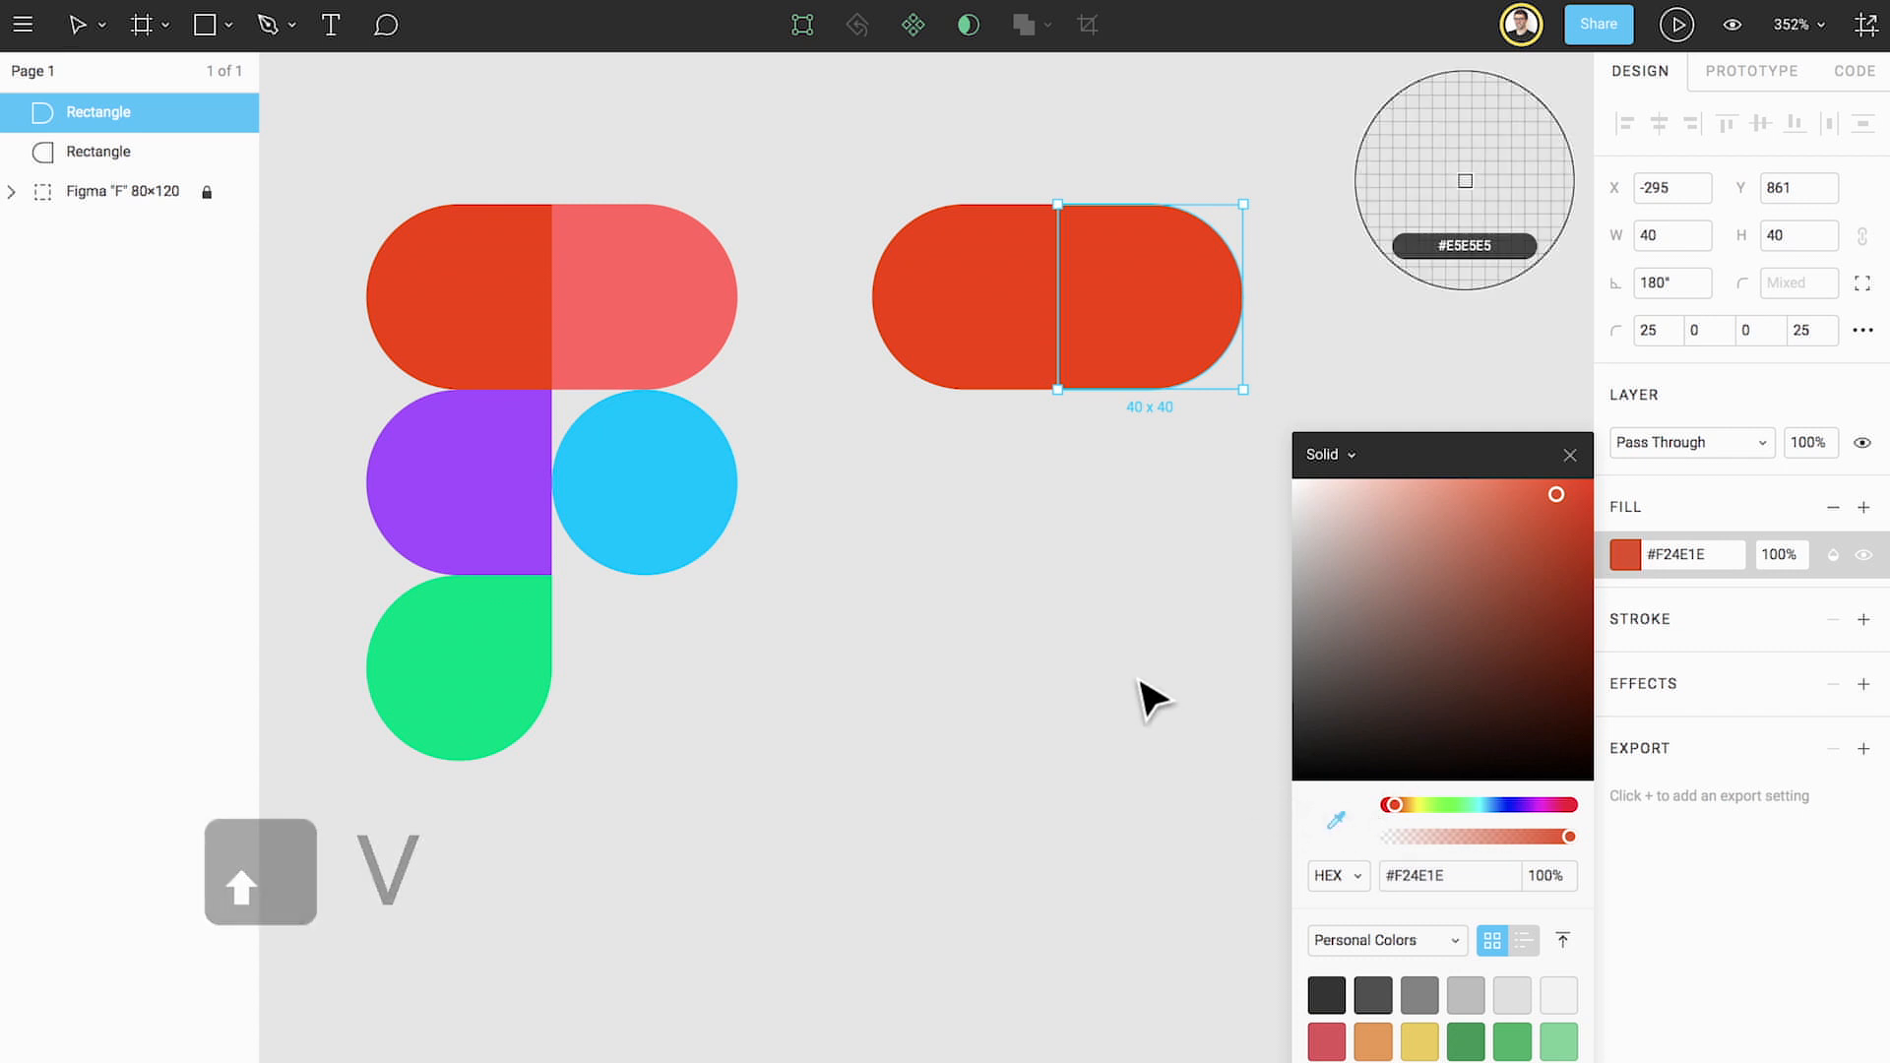
{"action": "left_click", "coordinate": [635, 298]}
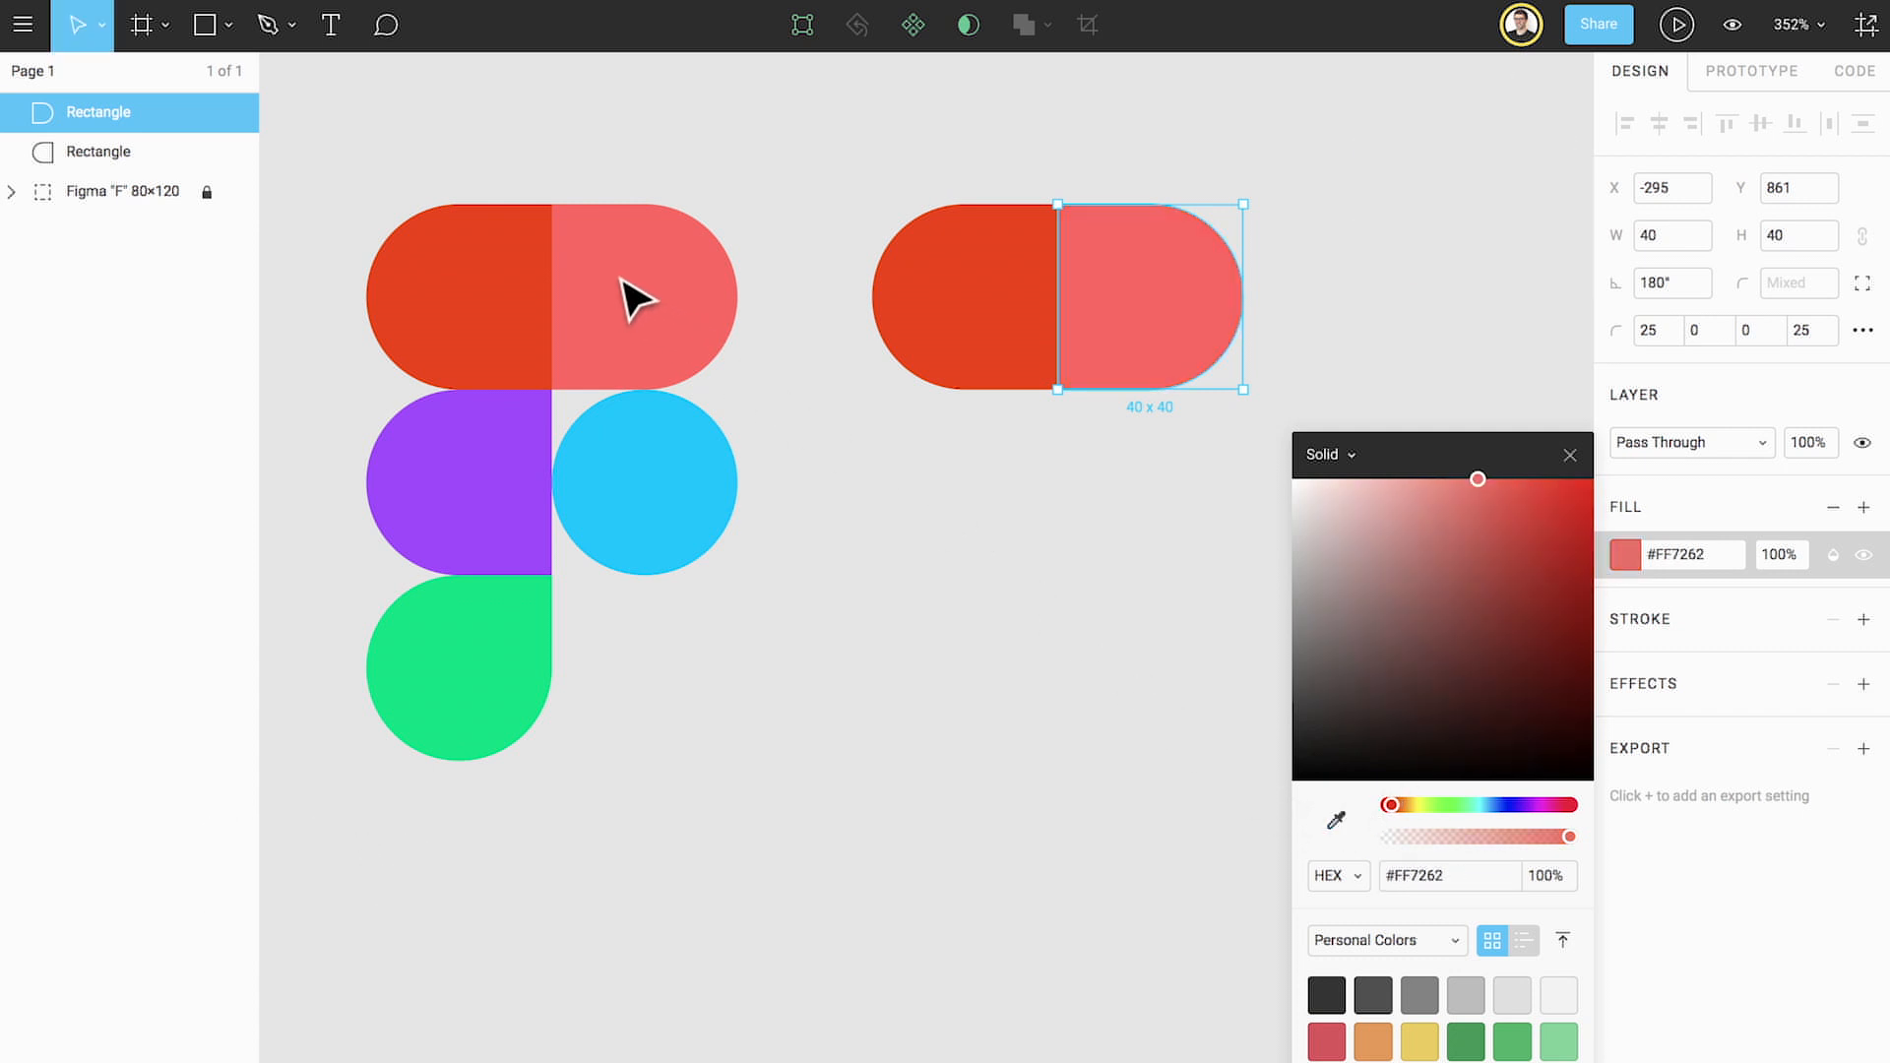
{"action": "left_click", "coordinate": [1565, 458]}
{"action": "left_click", "coordinate": [1563, 463]}
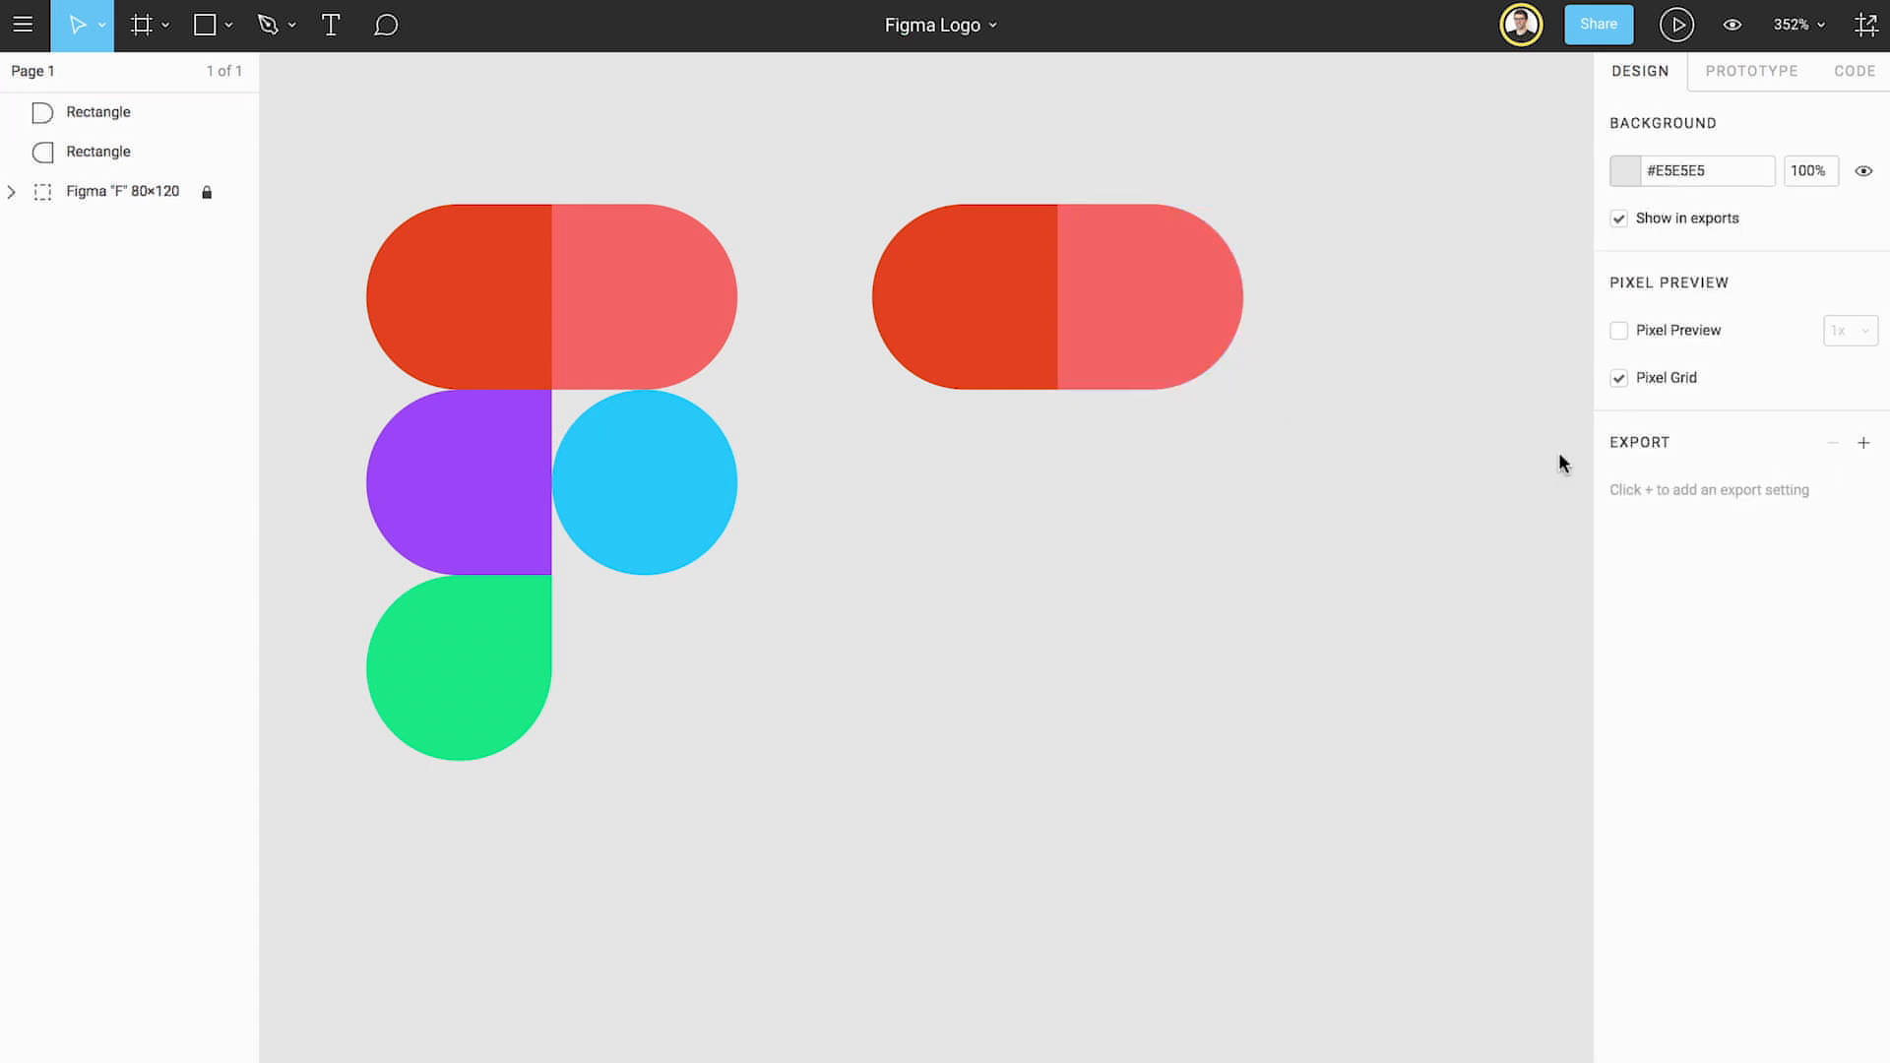
Step: Duplicate the red shape directly below itself and fill the copy with the purple #A259FF sampled from the original logo
{"action": "left_click", "coordinate": [1019, 344]}
{"action": "left_click_drag", "start_coordinate": [1019, 344], "coordinate": [1024, 525]}
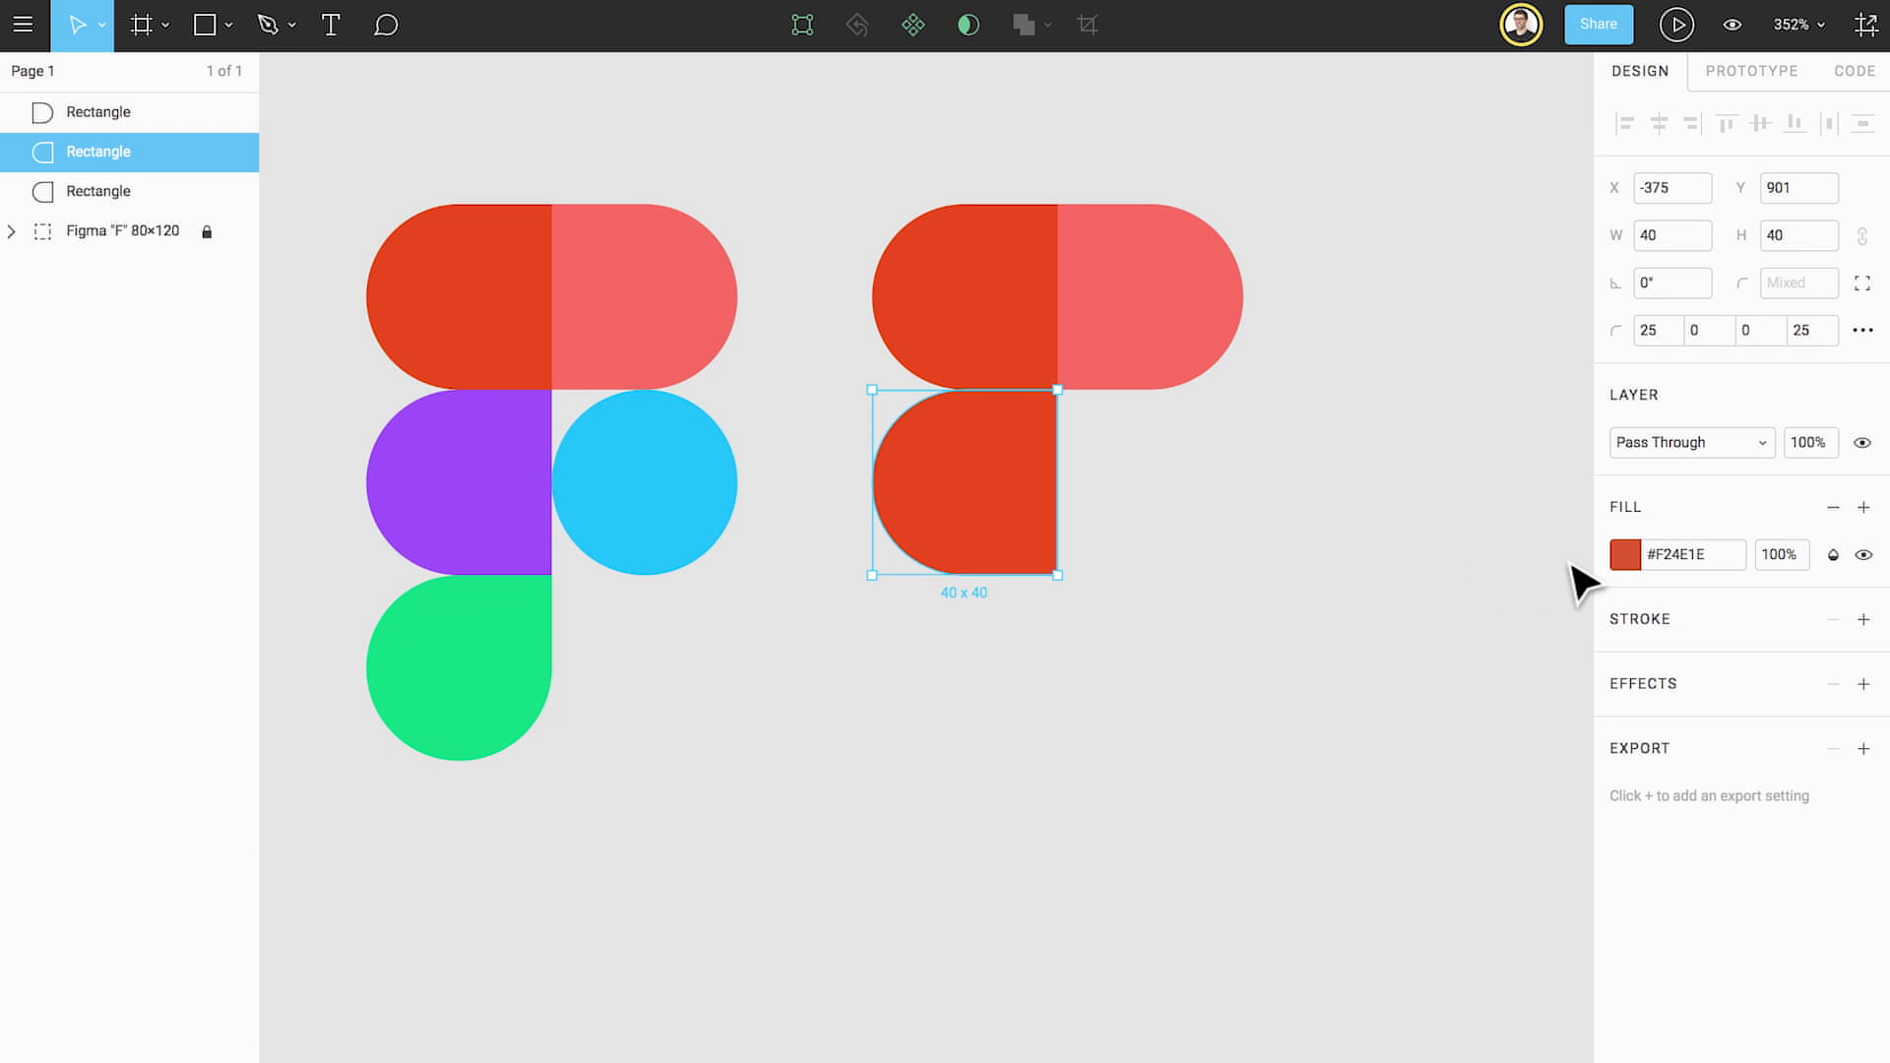
{"action": "left_click", "coordinate": [1624, 554]}
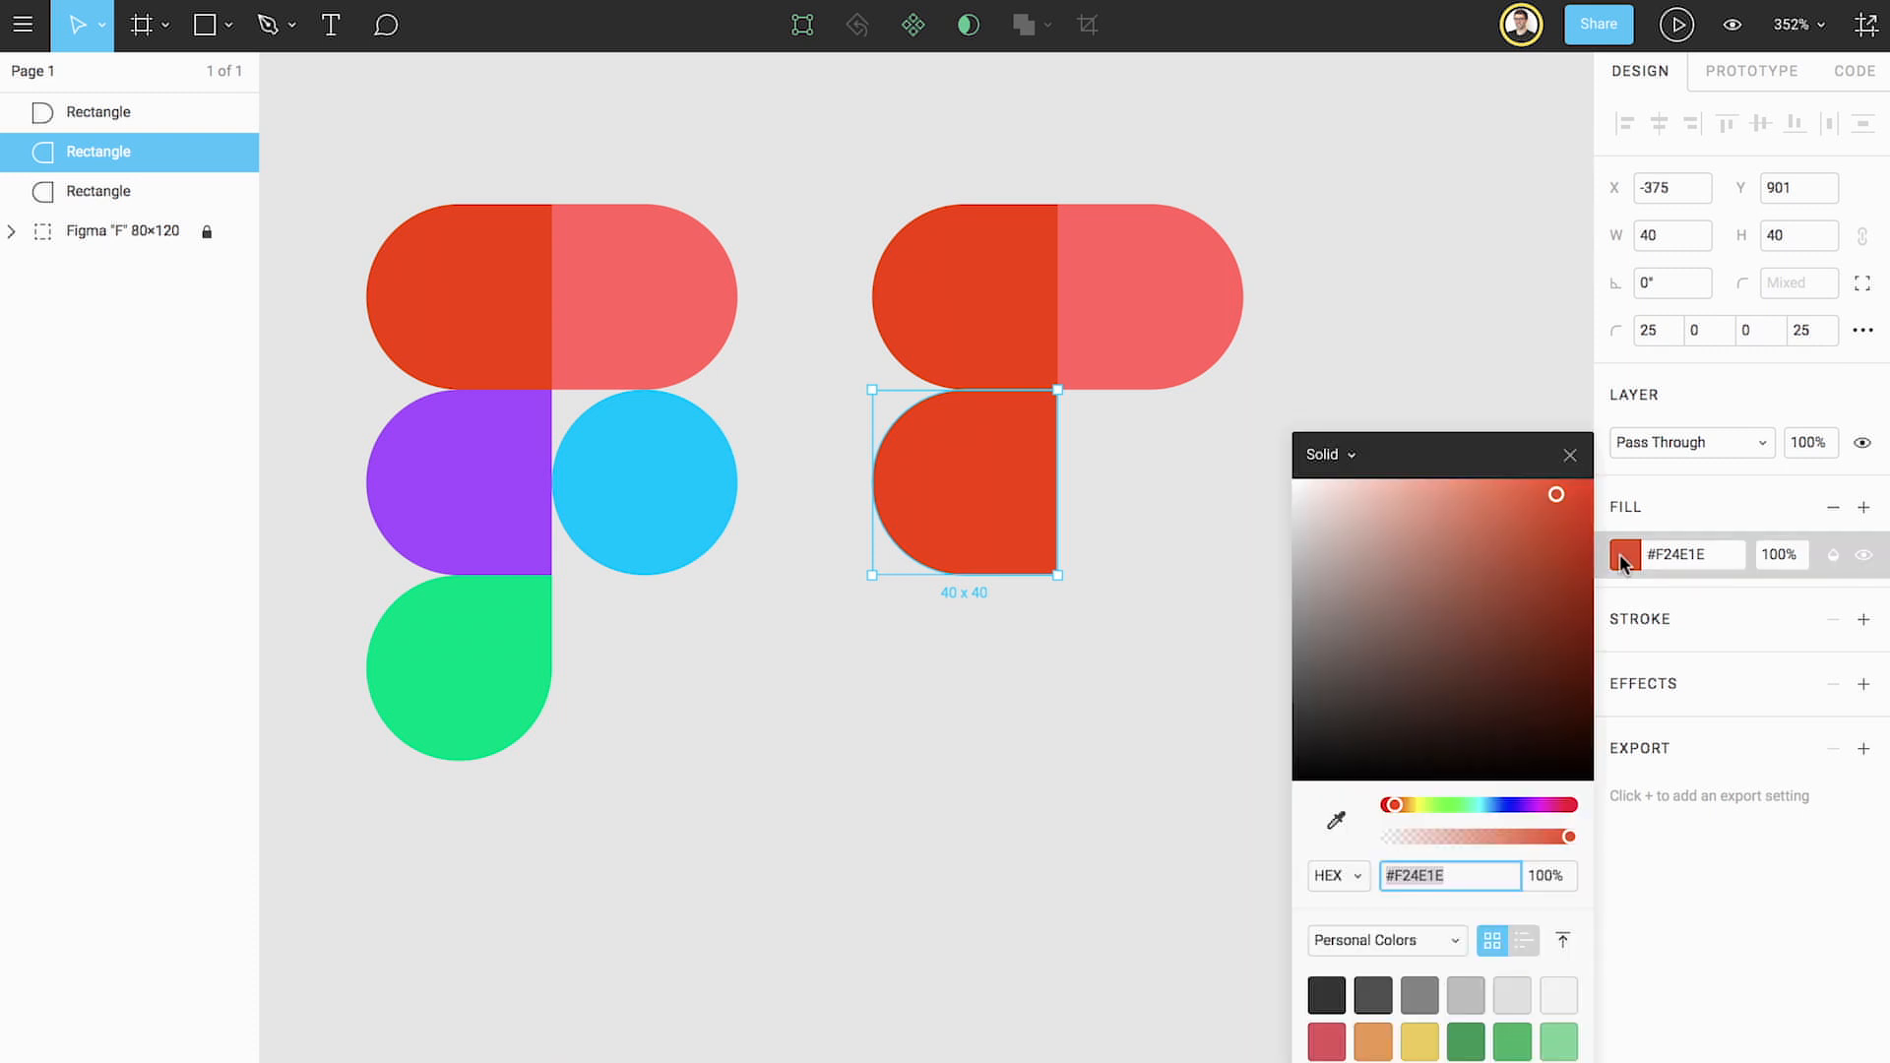
{"action": "left_click", "coordinate": [1336, 819]}
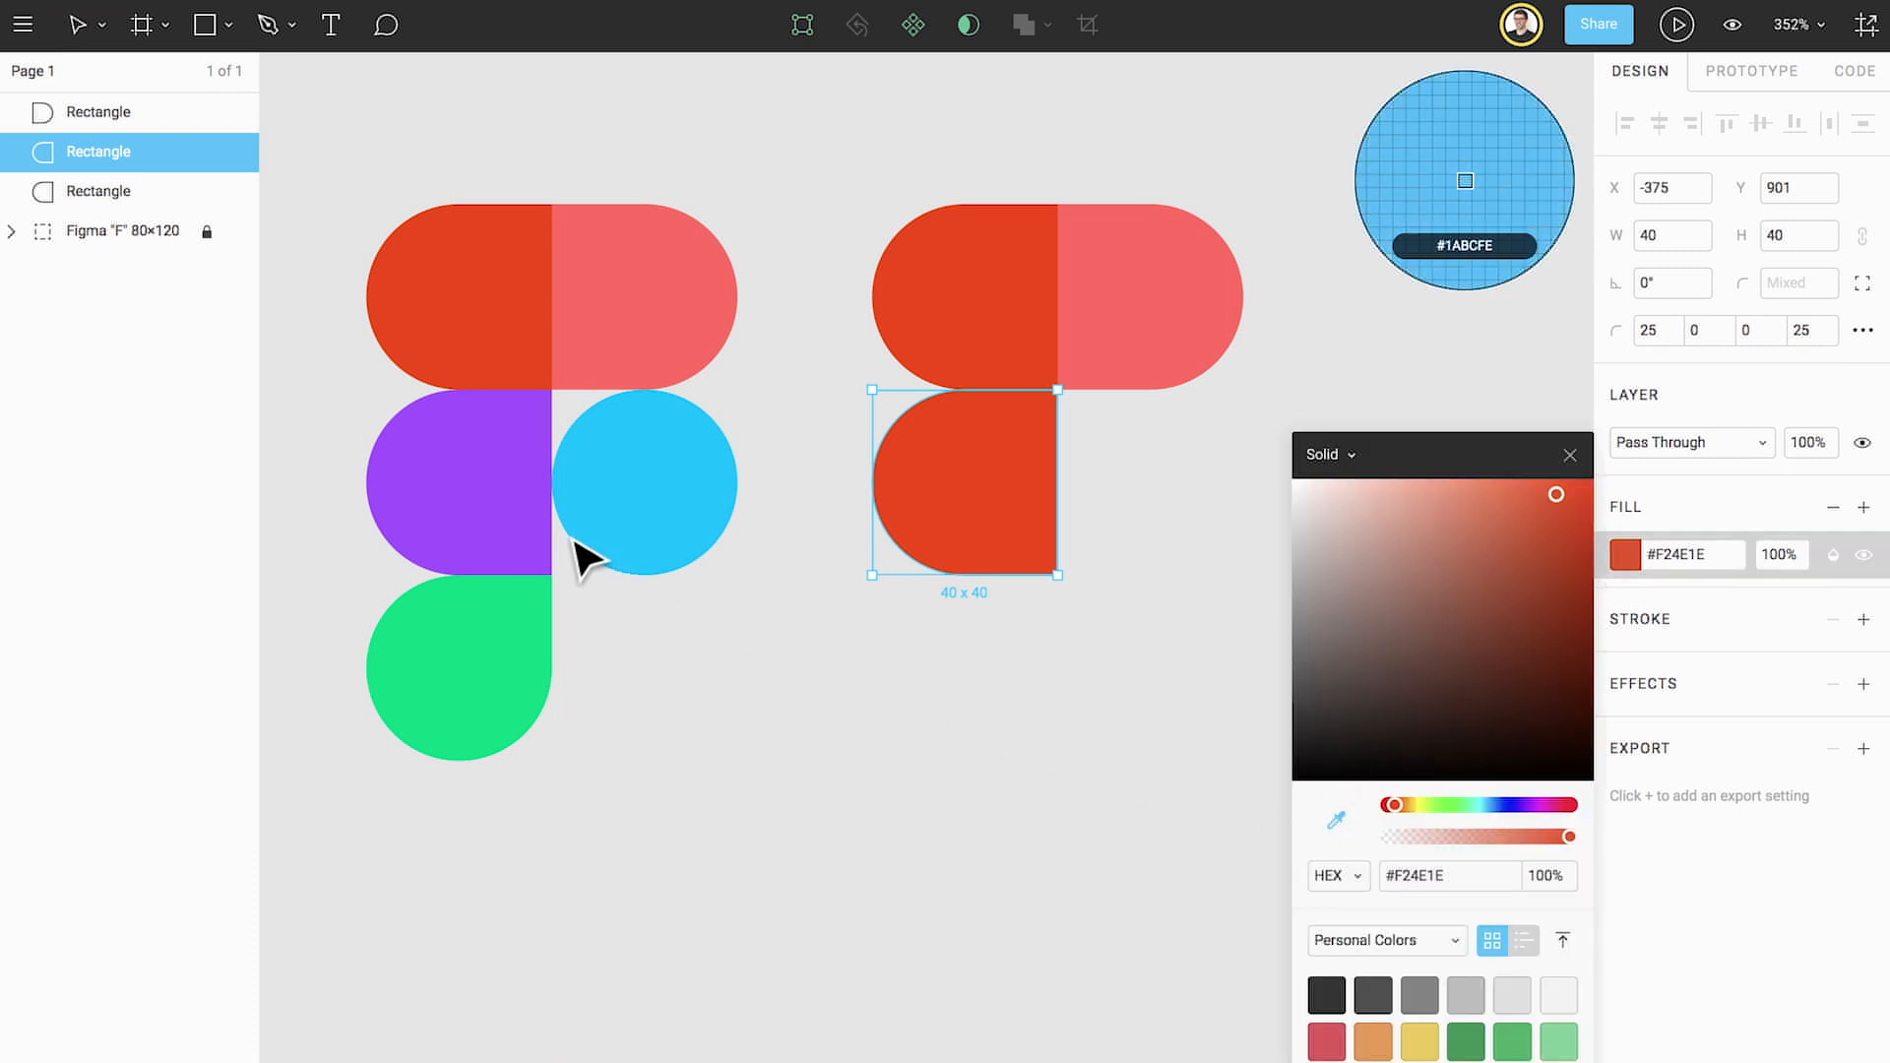
{"action": "left_click", "coordinate": [515, 508]}
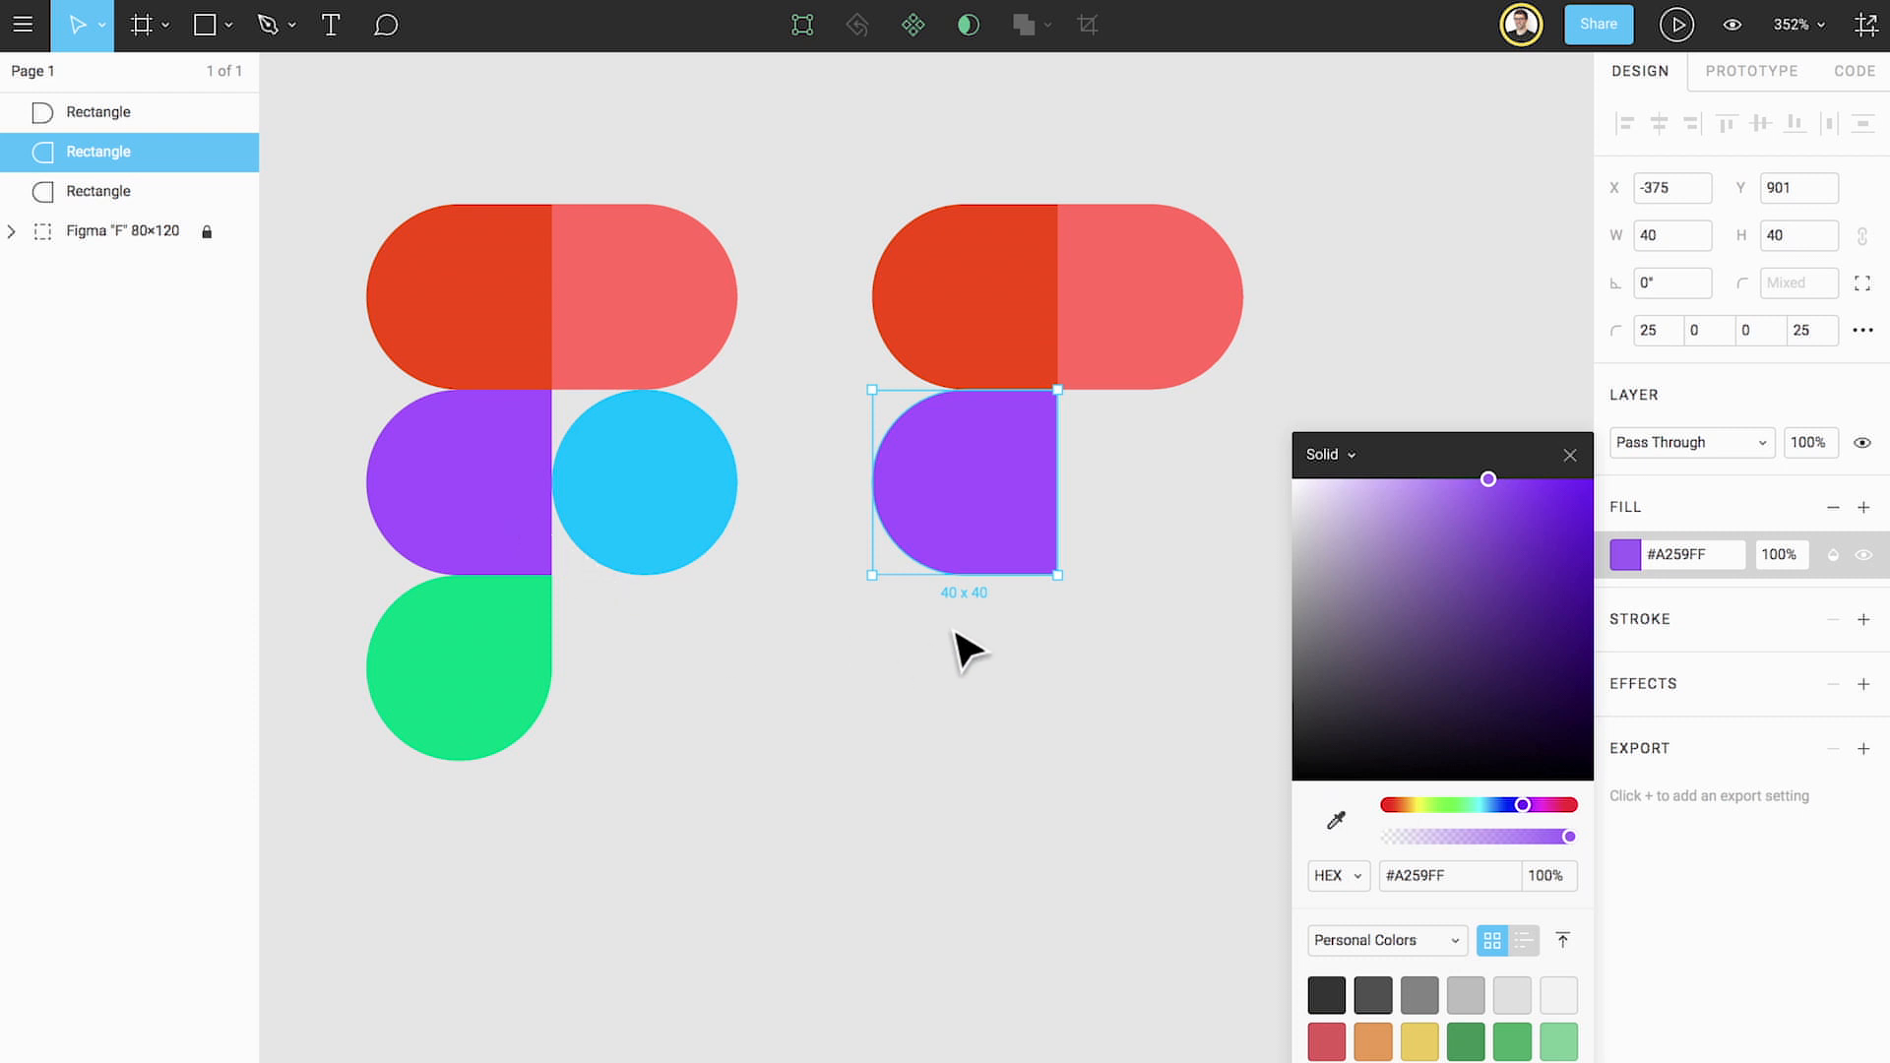
{"action": "left_click", "coordinate": [1569, 455]}
{"action": "left_click", "coordinate": [1504, 447]}
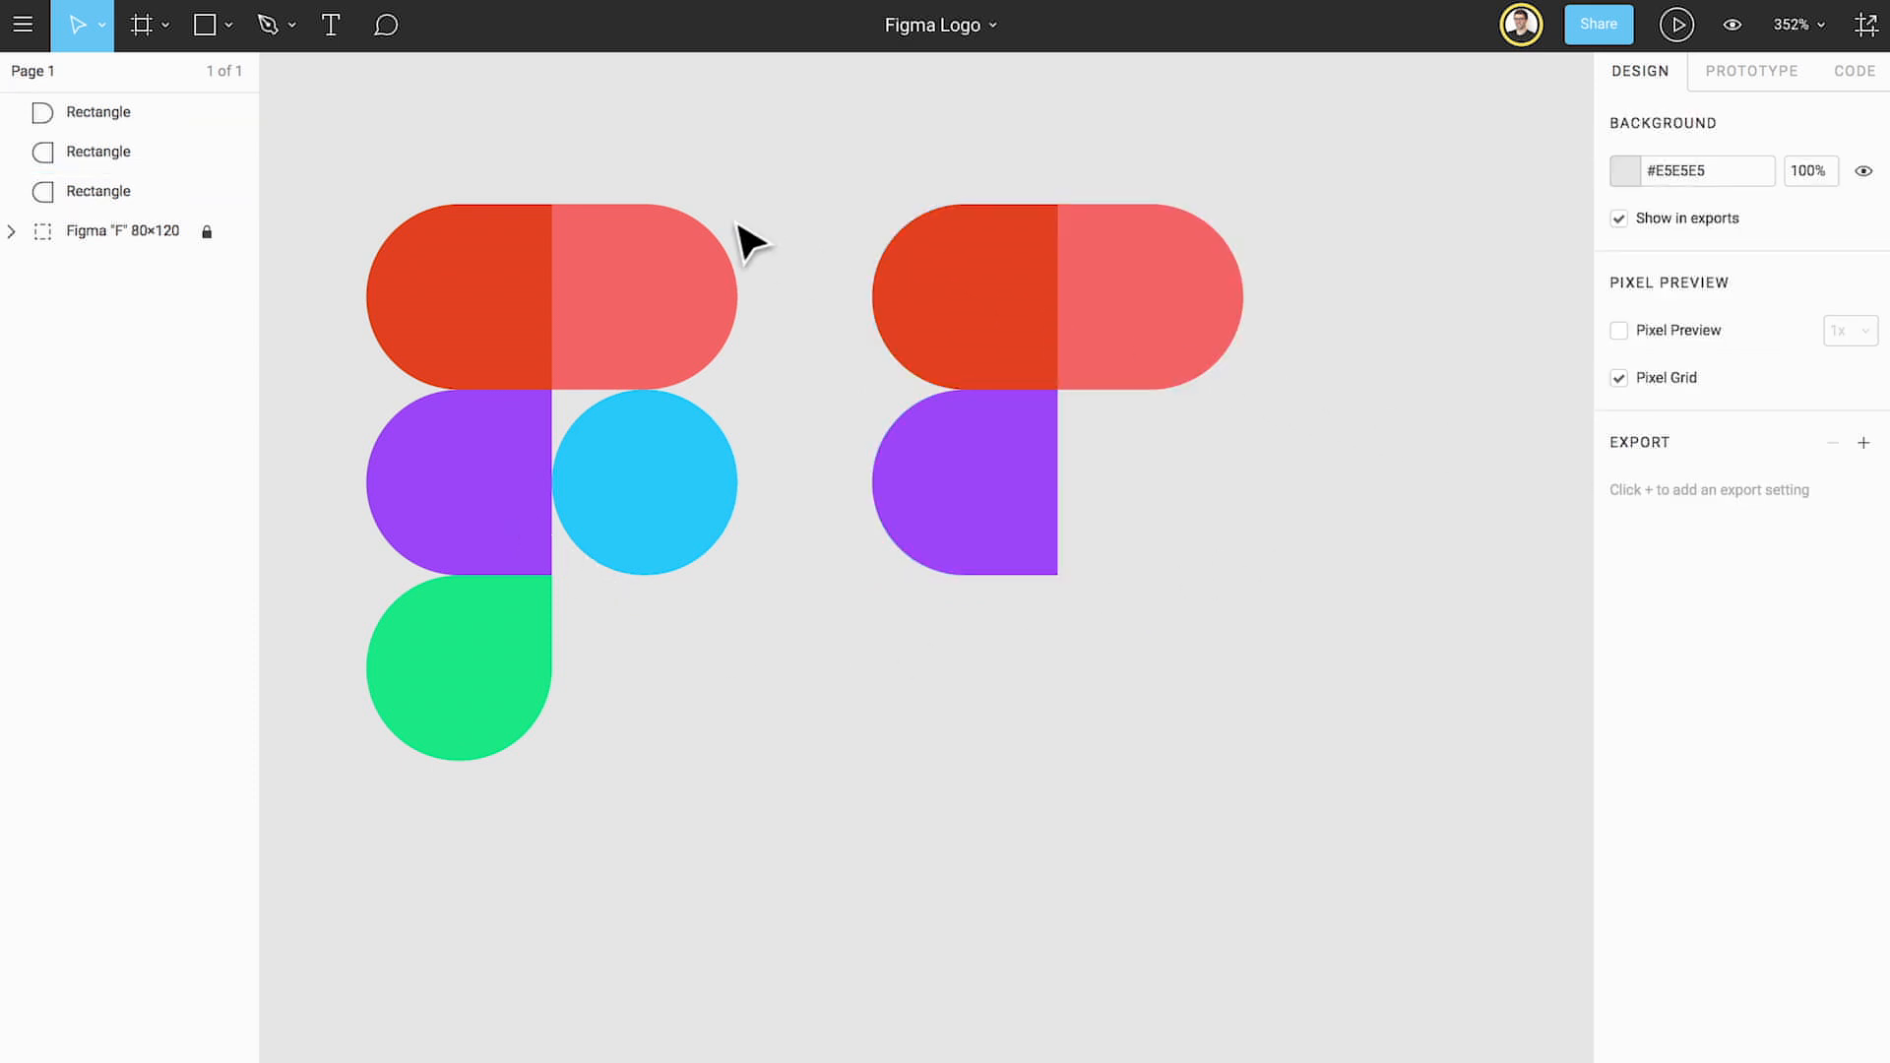
Step: Draw a 40 x 40 circle and place it directly right of the purple shape, below the coral one
{"action": "left_click", "coordinate": [232, 24]}
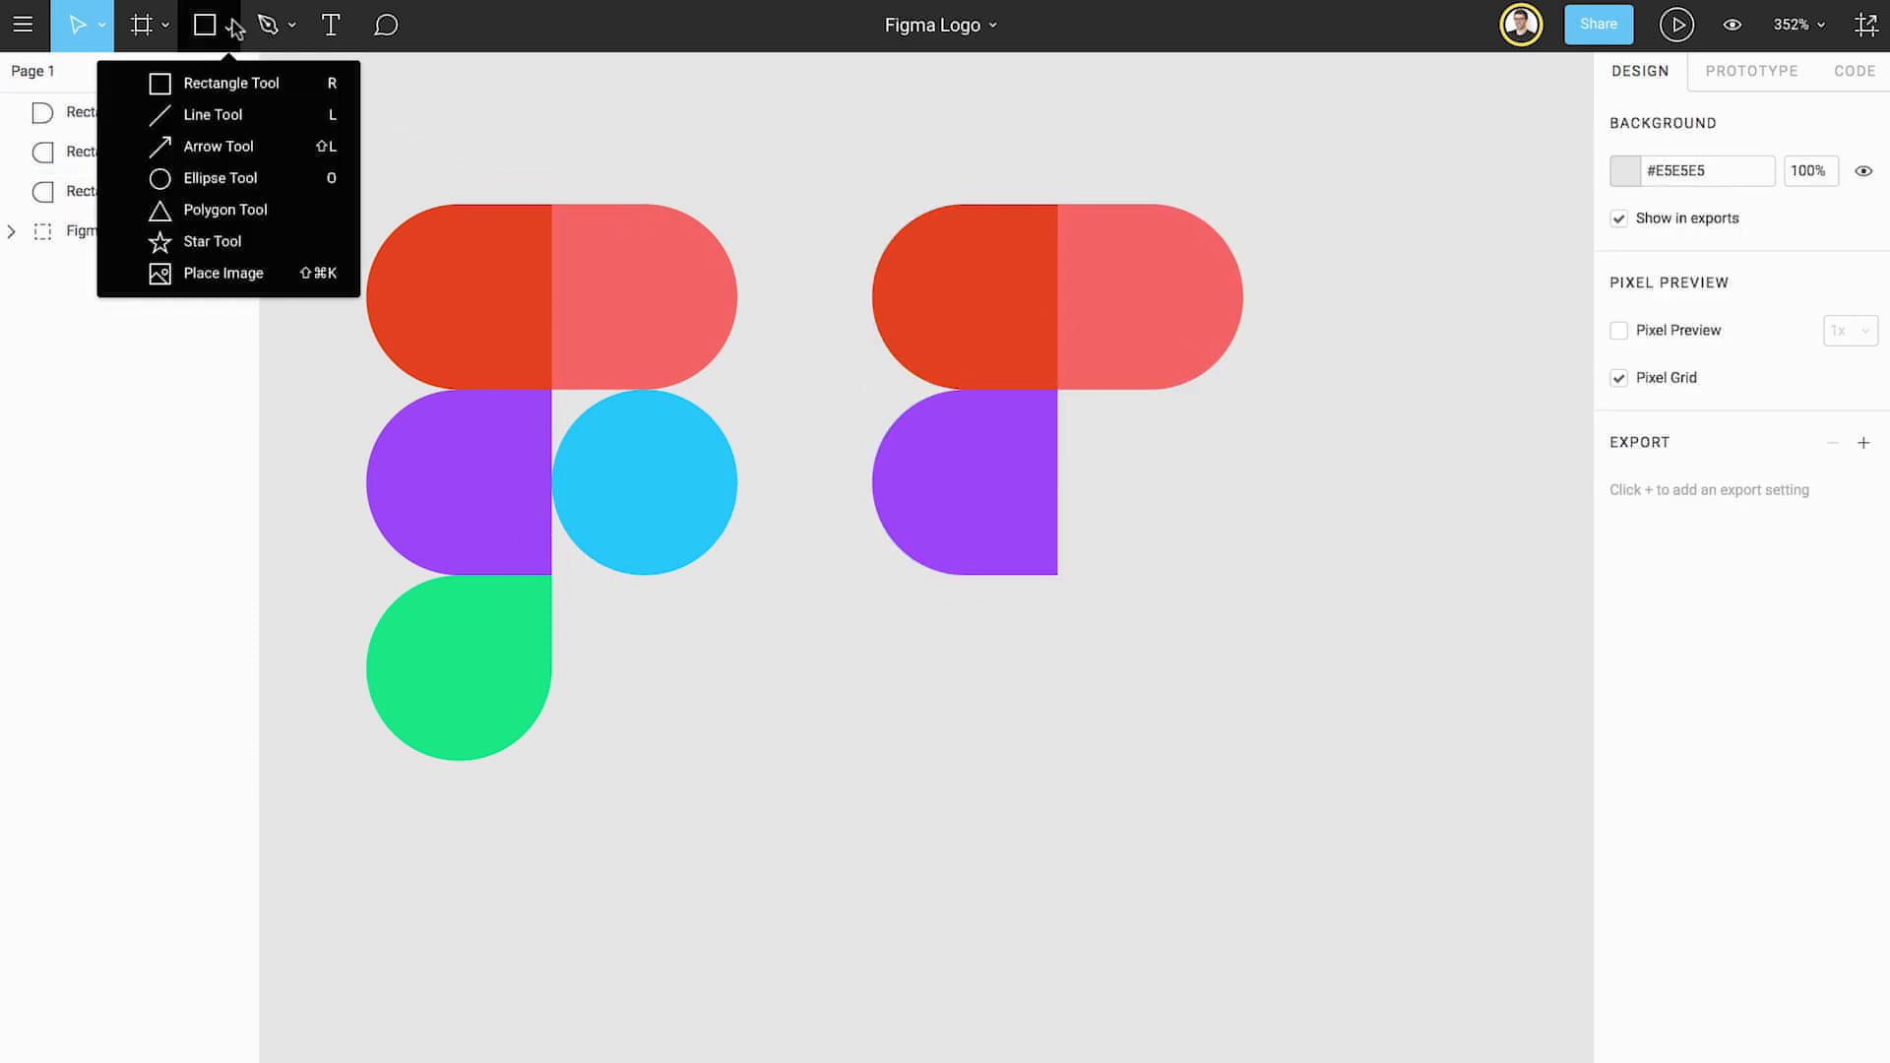
{"action": "left_click", "coordinate": [292, 182]}
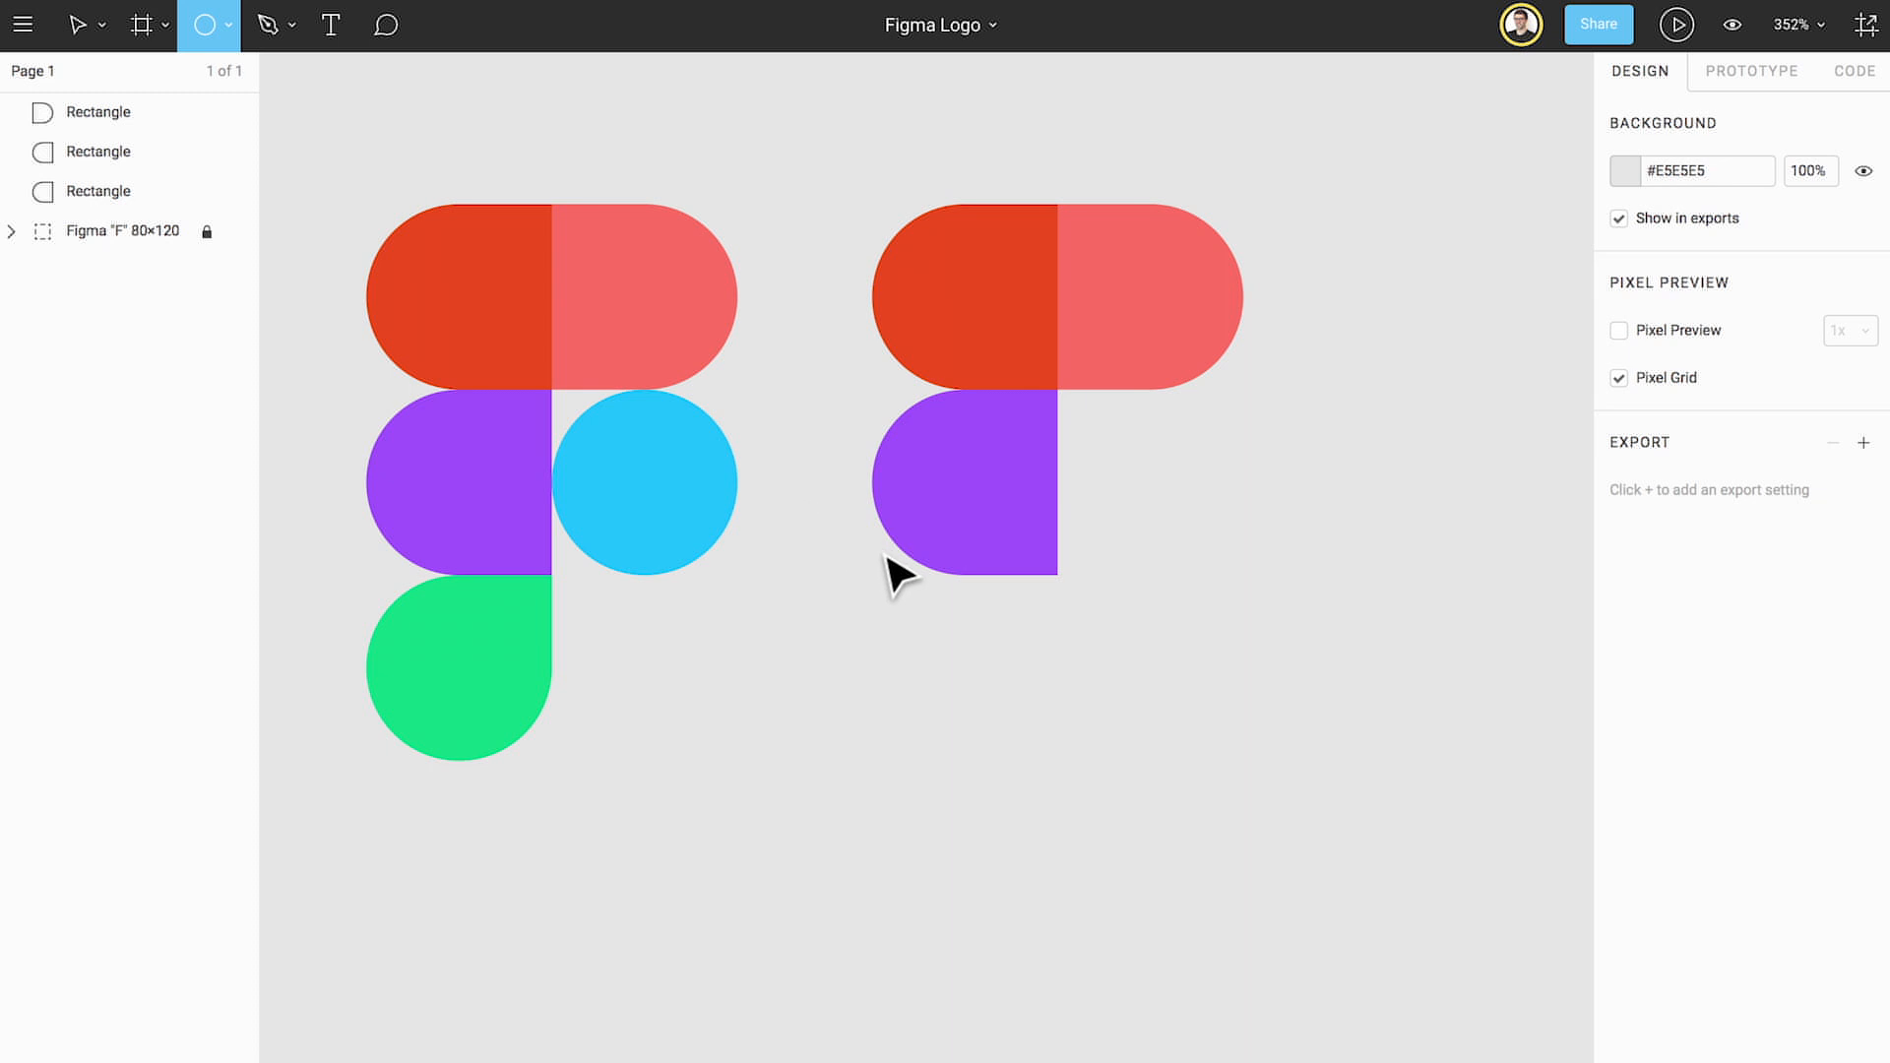
{"action": "left_click_drag", "start_coordinate": [946, 604], "coordinate": [1132, 726]}
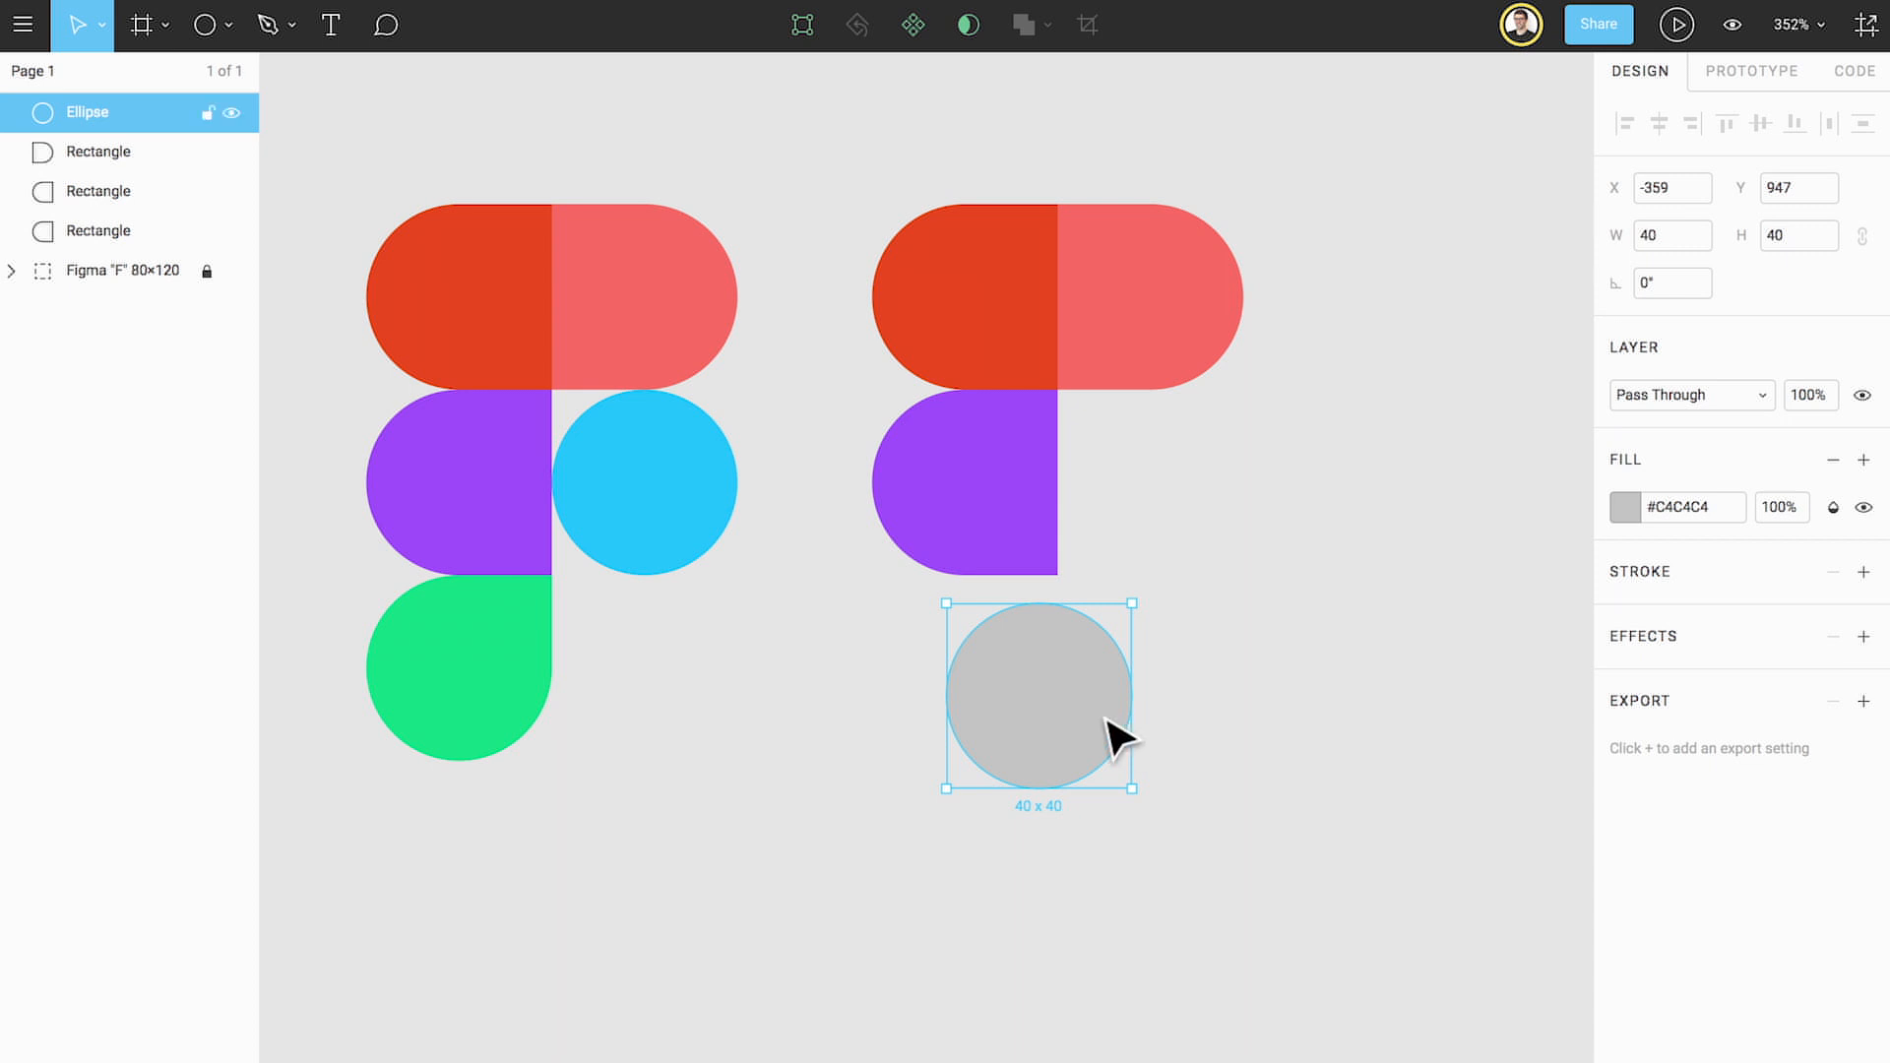
{"action": "left_click_drag", "start_coordinate": [1031, 732], "coordinate": [1134, 506]}
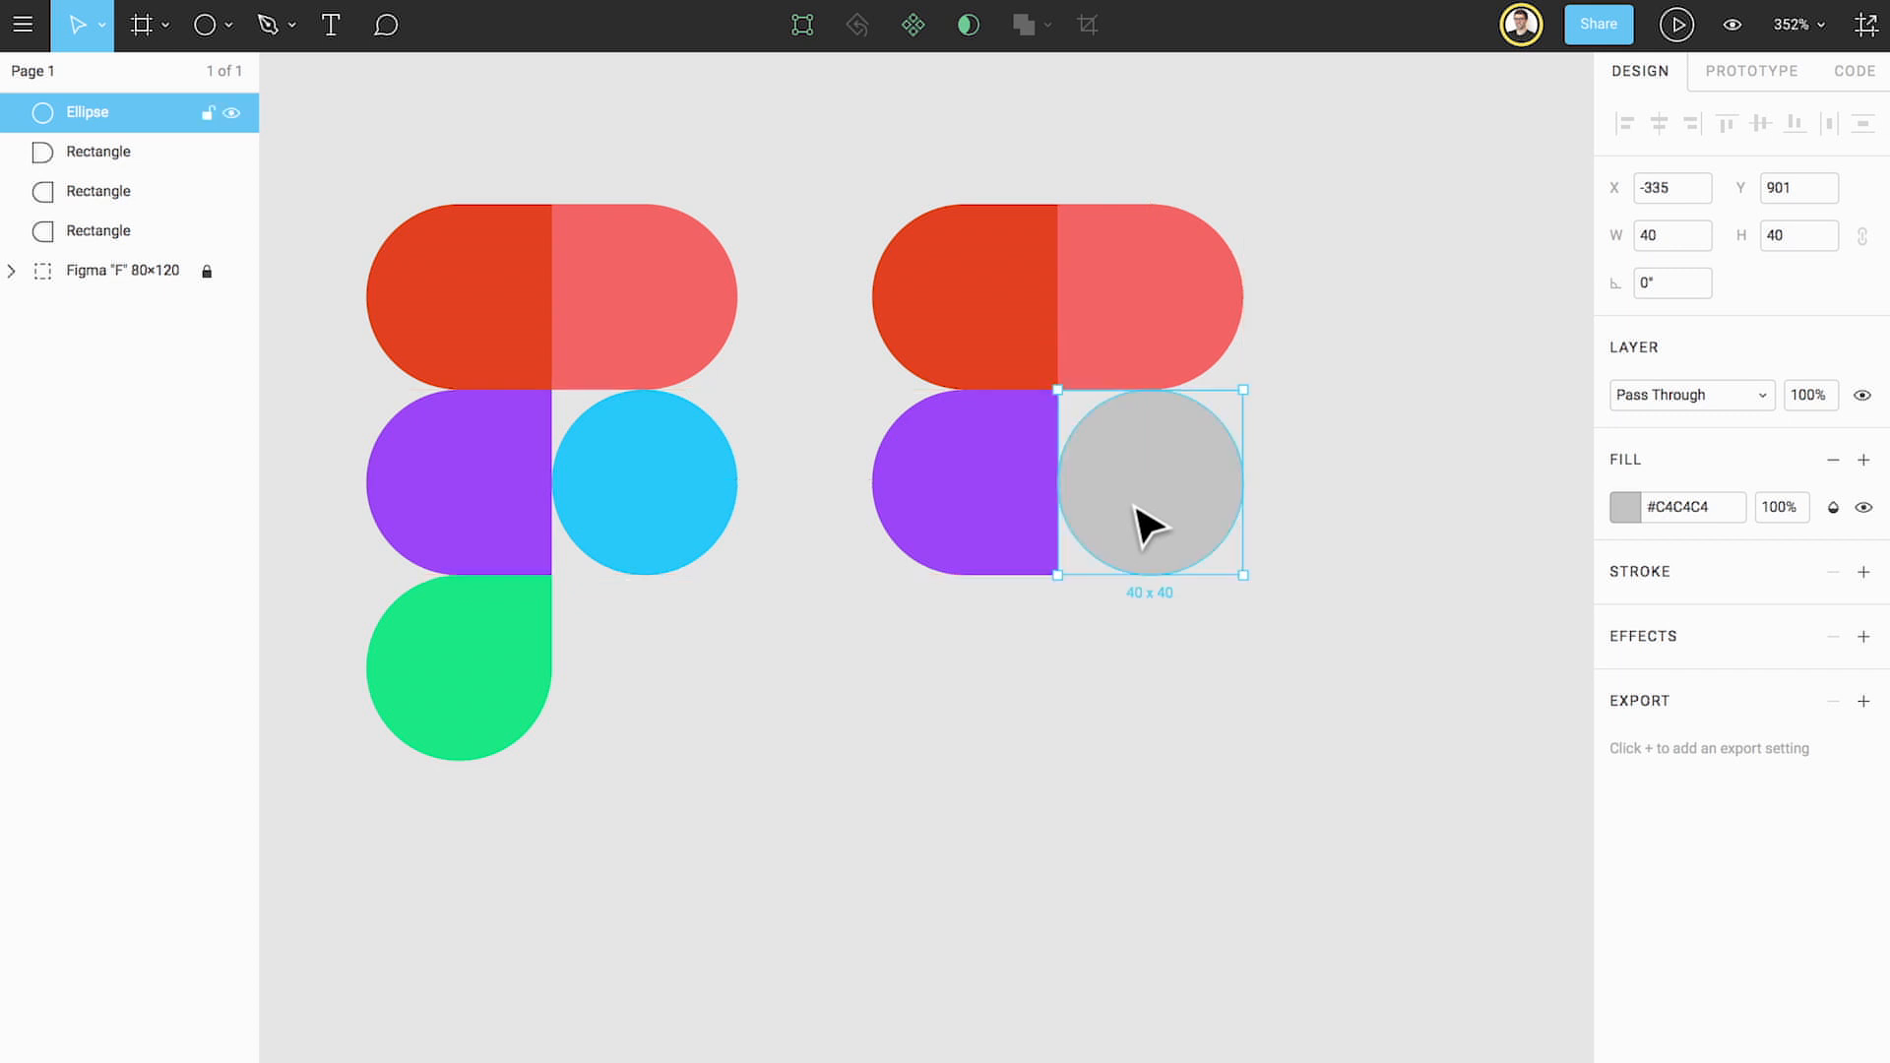
Step: Fill the new circle with the blue #1ABCFE sampled from the original logo's circle
{"action": "key", "text": "i"}
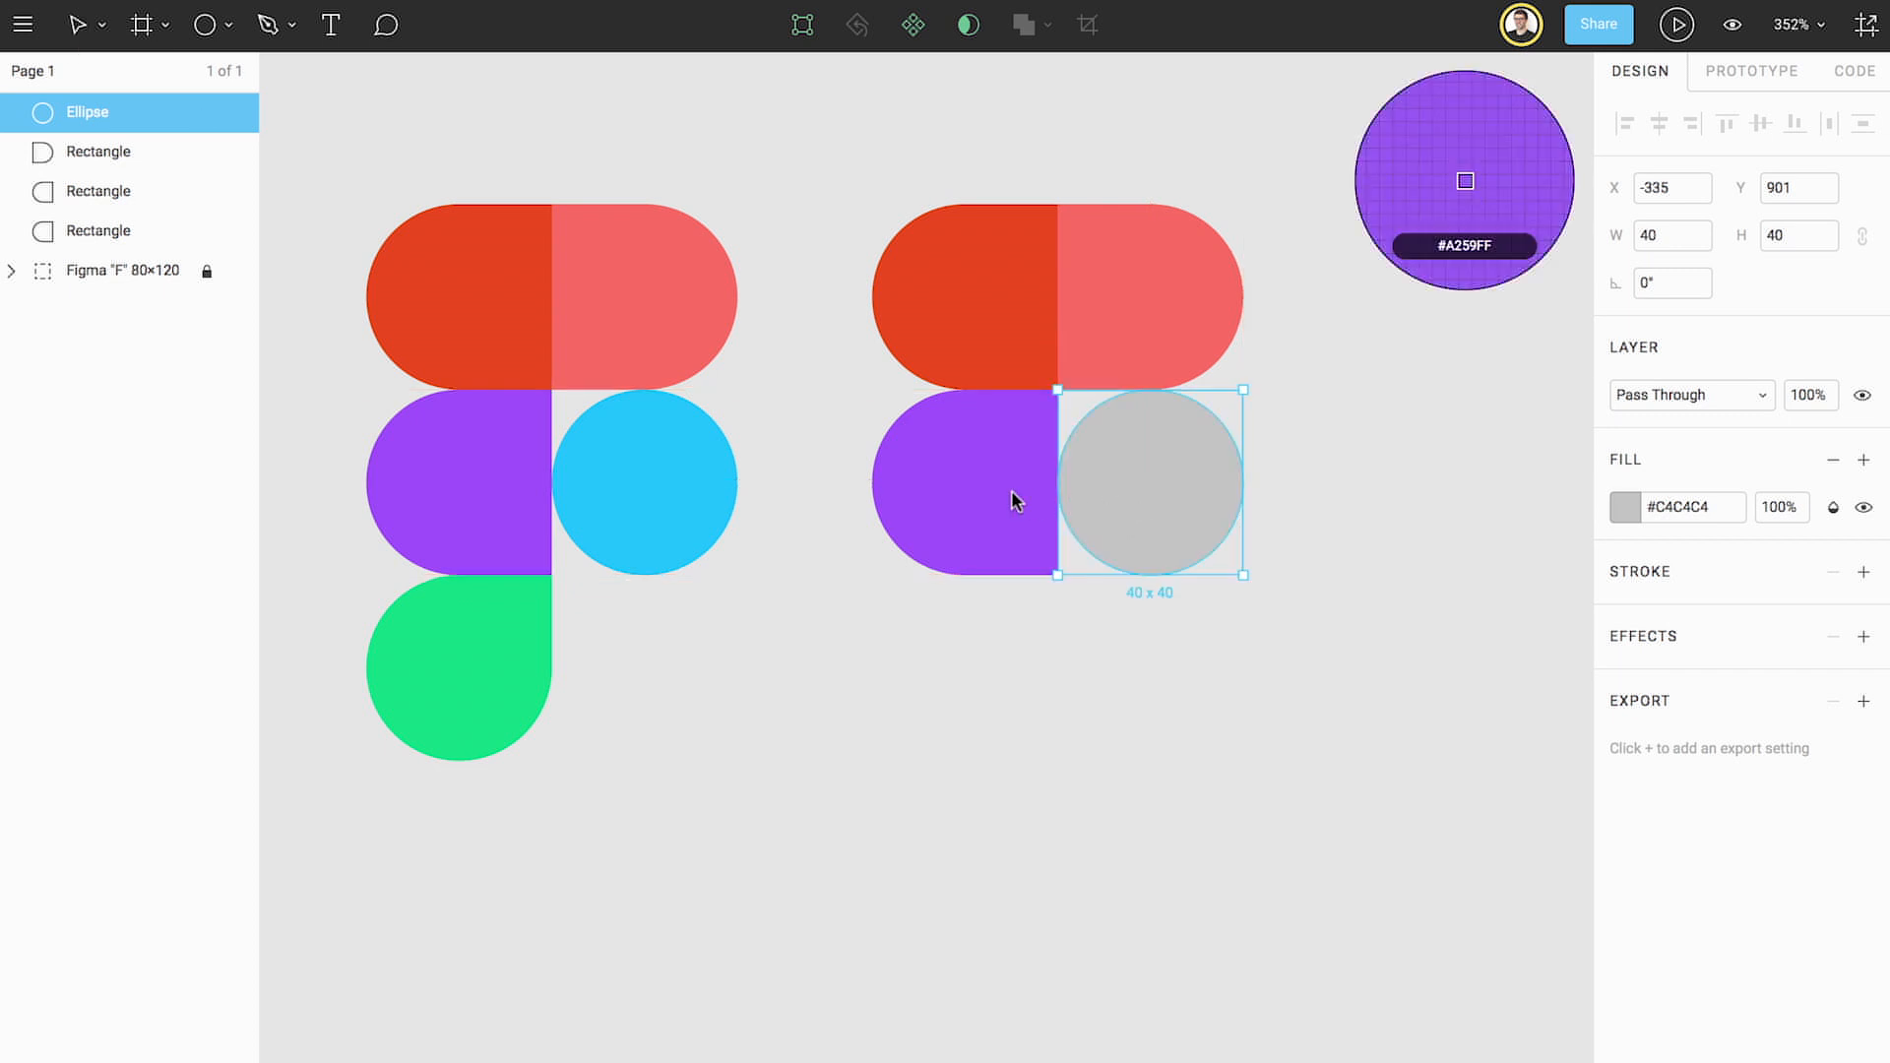
{"action": "left_click", "coordinate": [706, 482]}
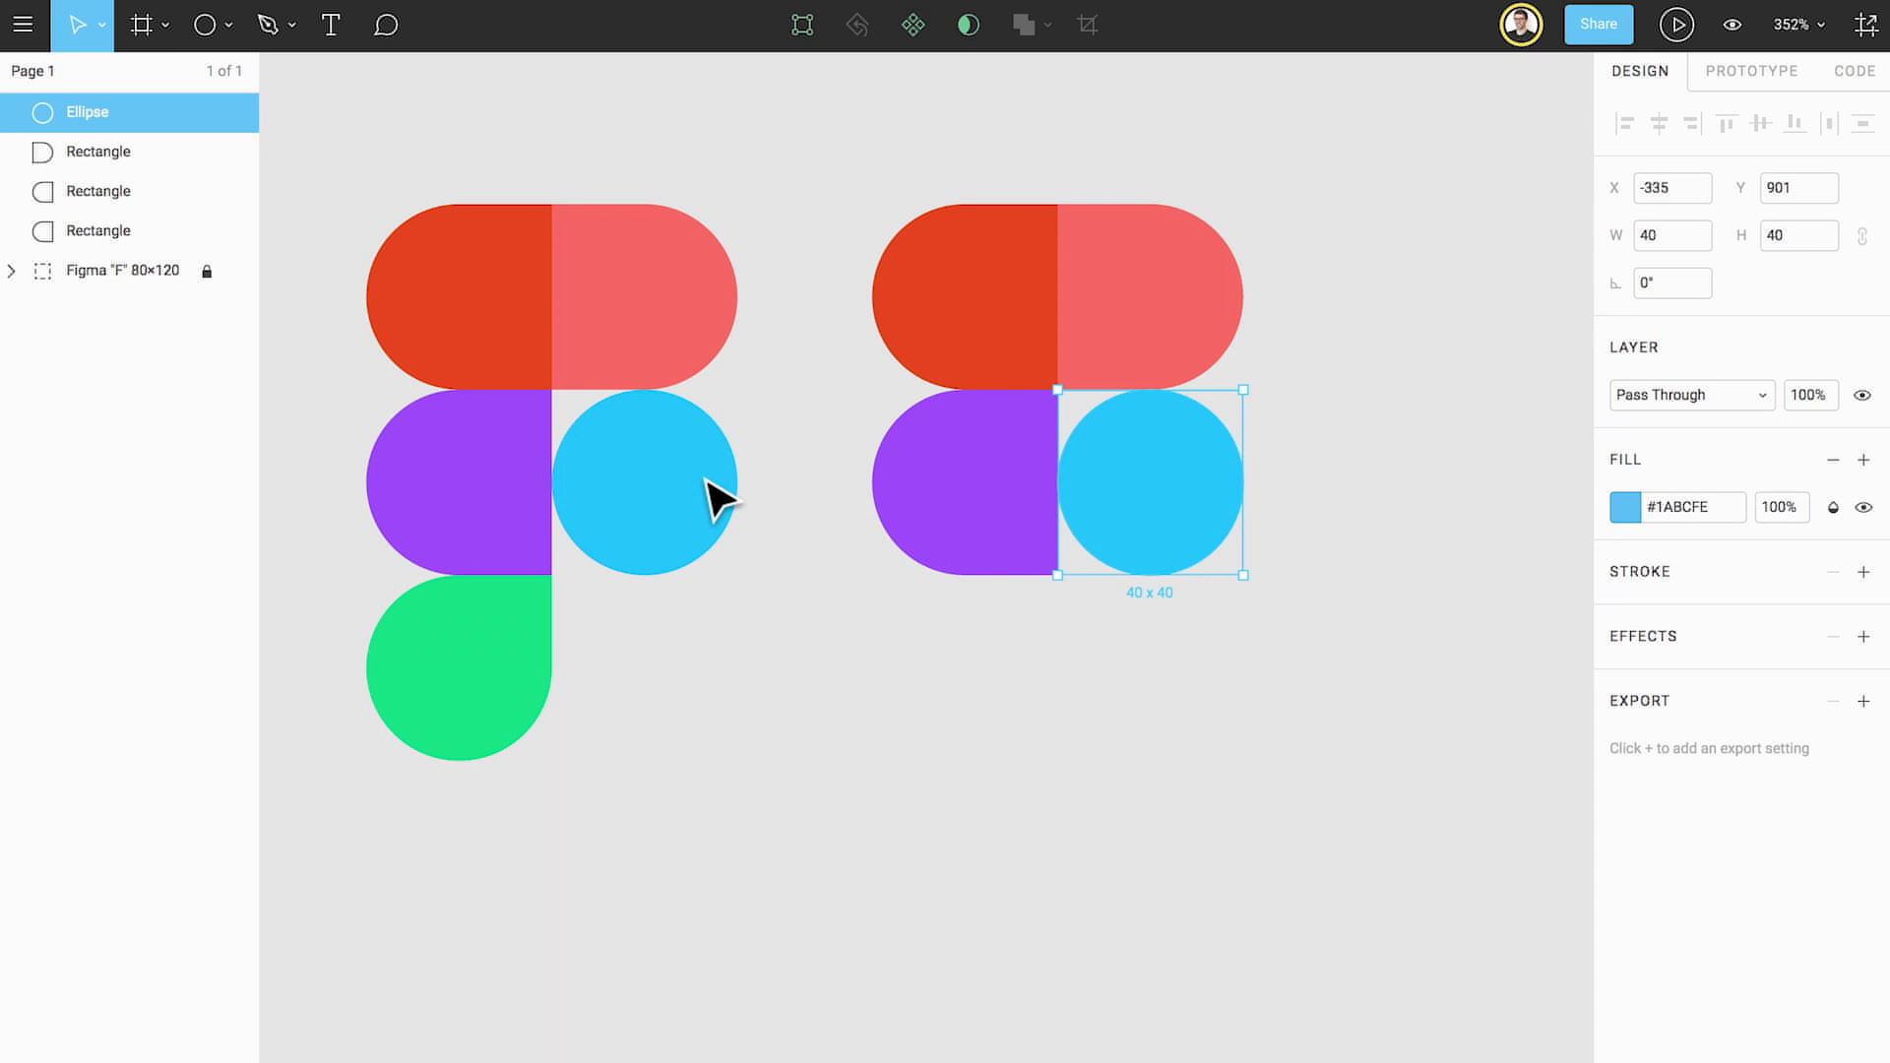
{"action": "left_click", "coordinate": [811, 484]}
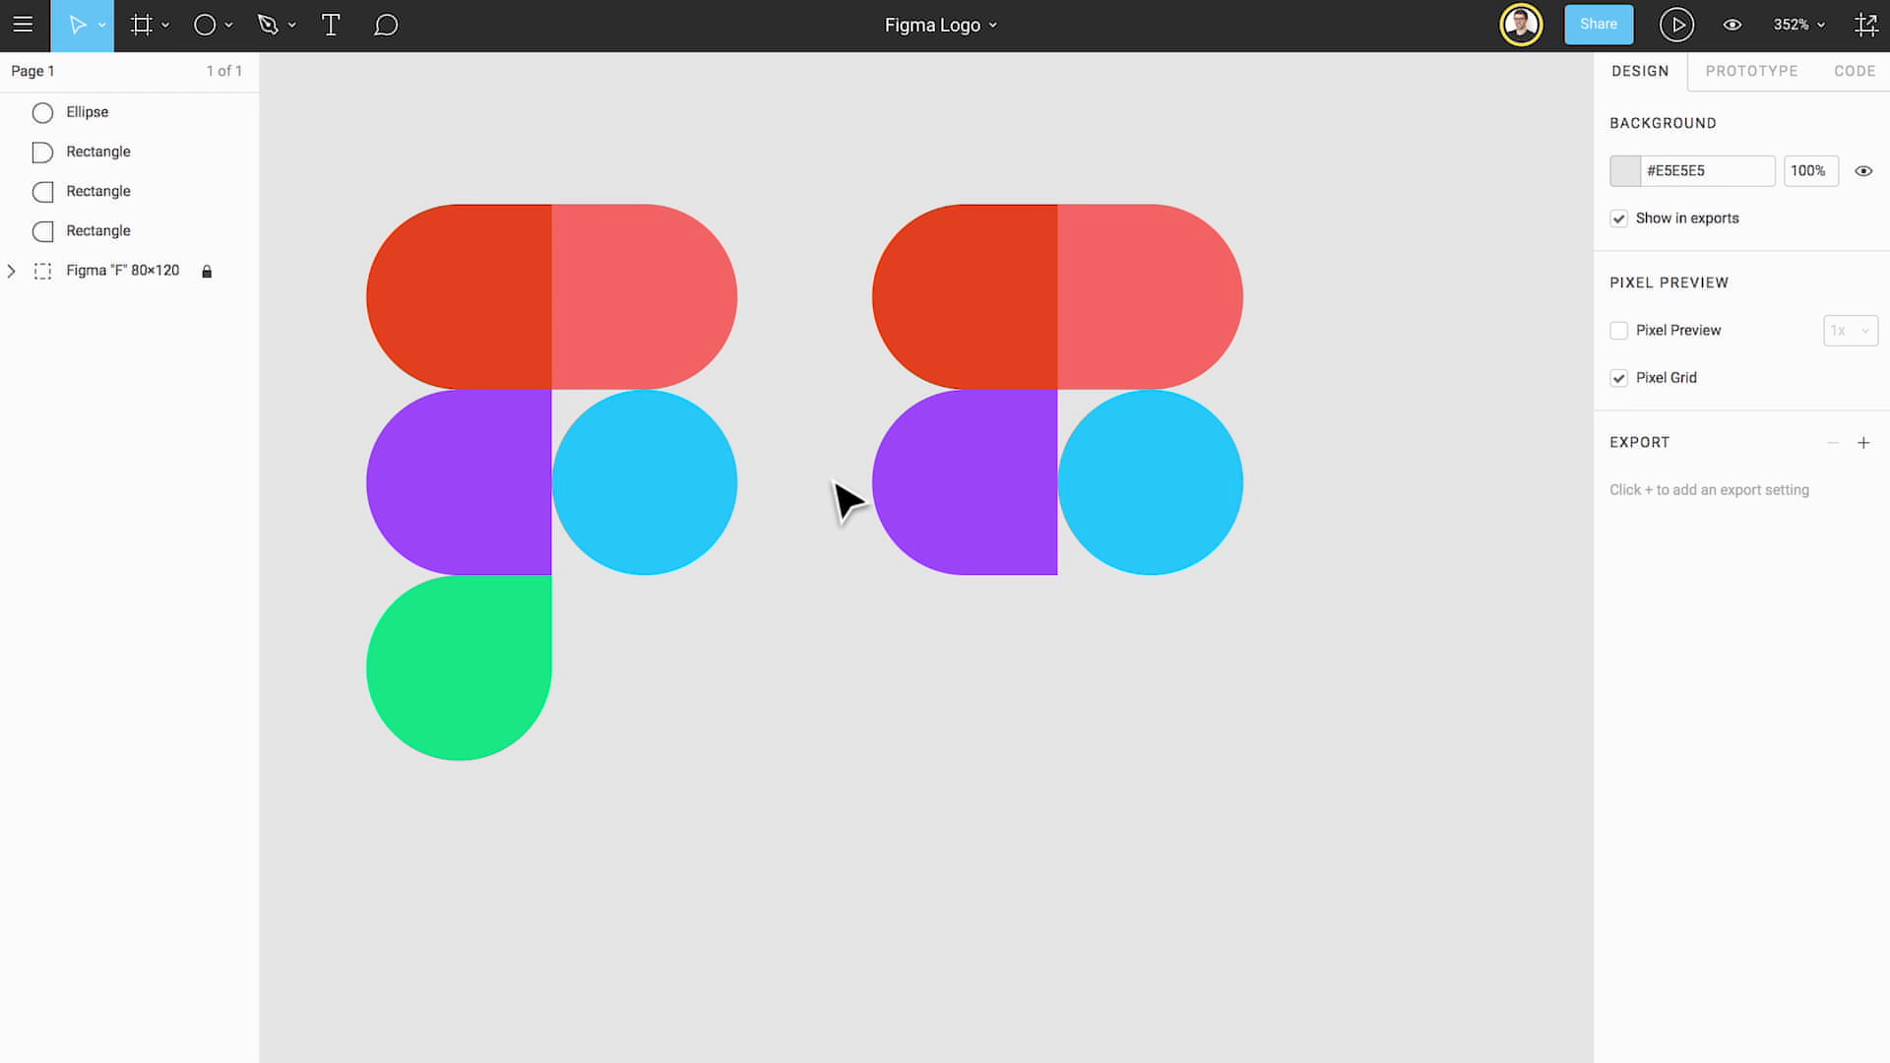
Step: Duplicate the purple shape directly below itself and set the copy's bottom-right corner radius to 25
{"action": "left_click", "coordinate": [972, 474]}
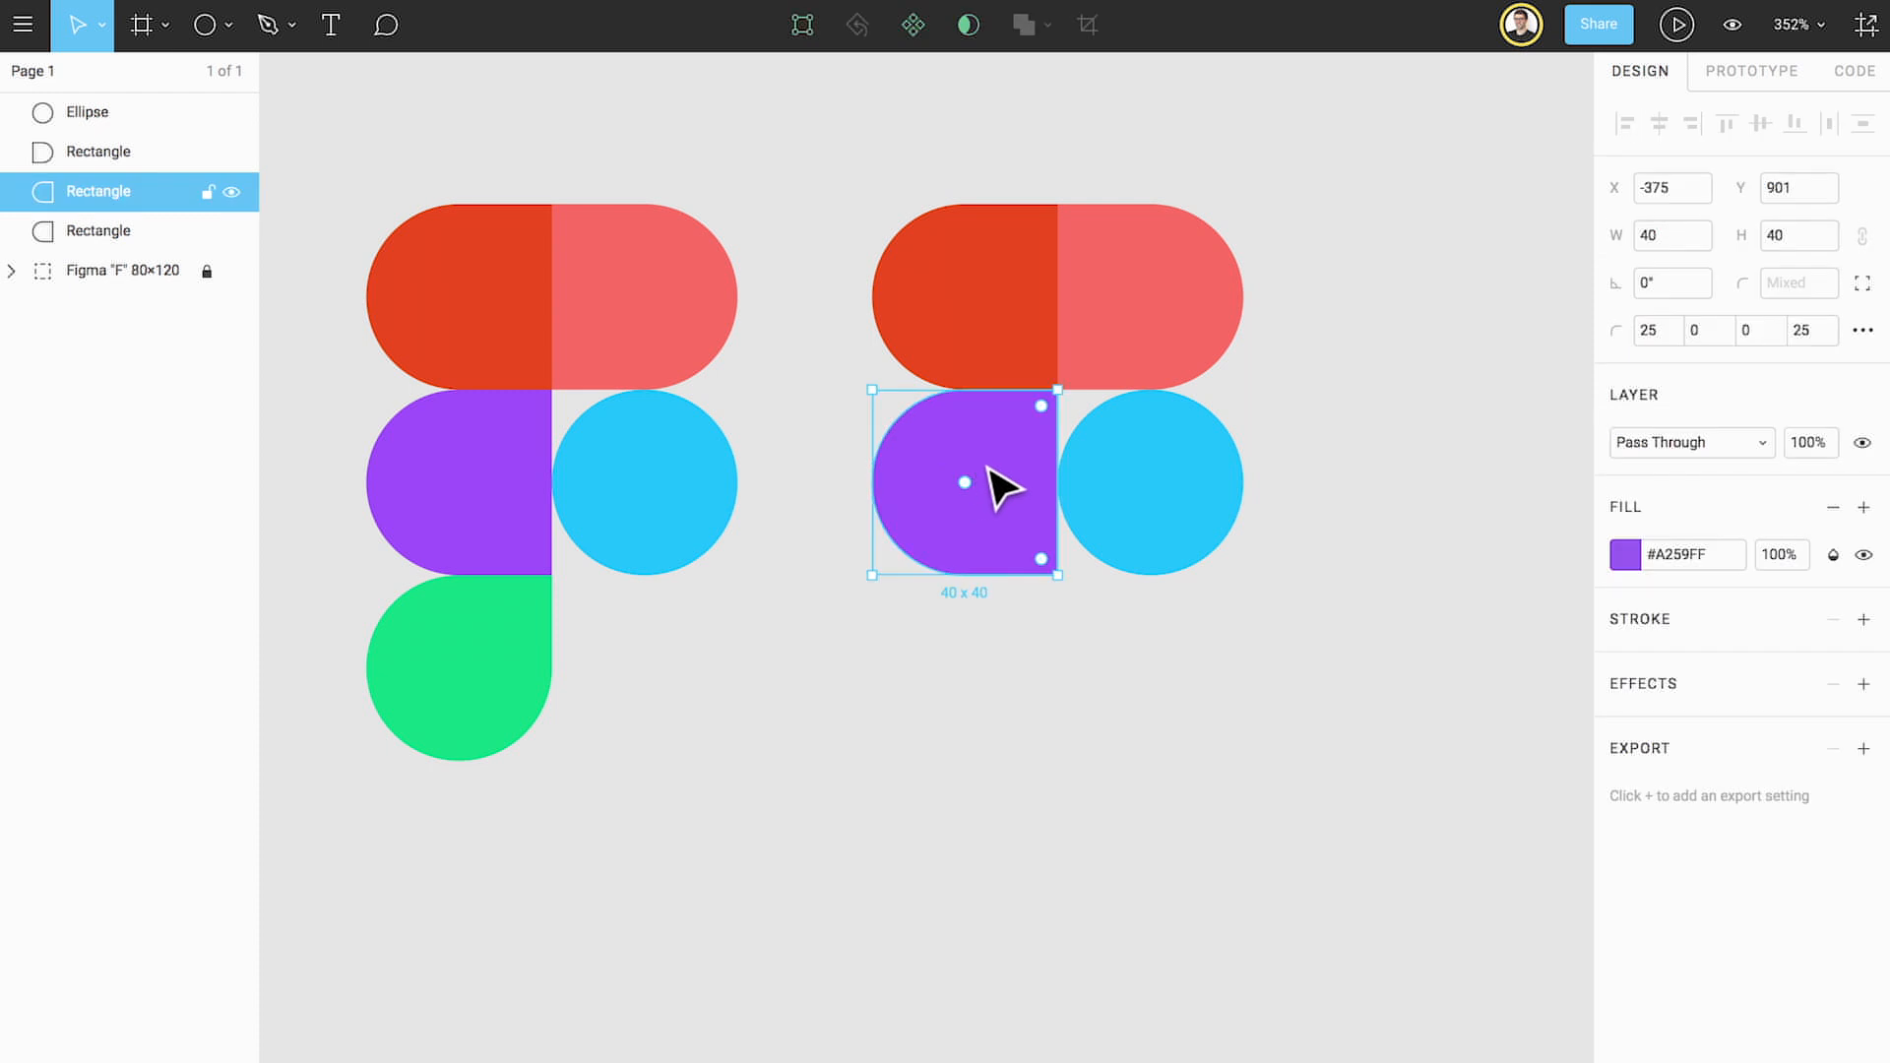
{"action": "left_click_drag", "start_coordinate": [991, 467], "coordinate": [1016, 662]}
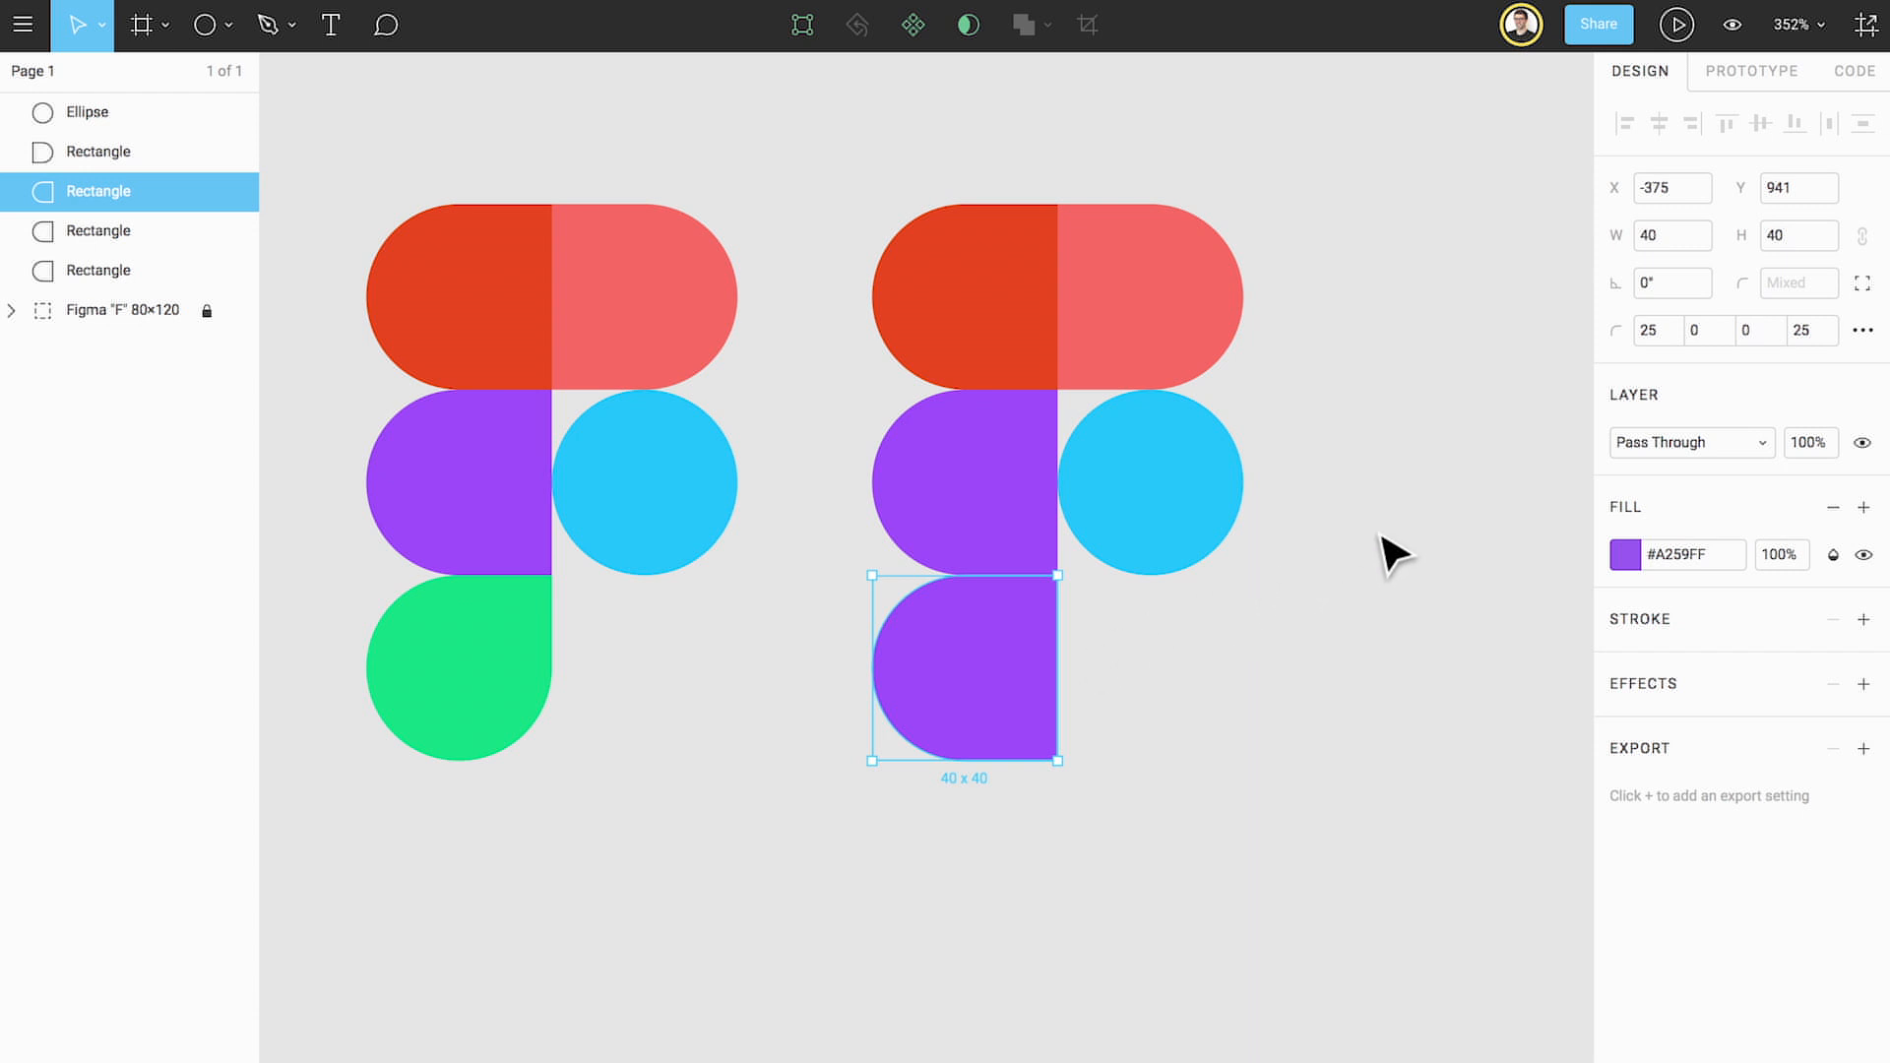
{"action": "left_click", "coordinate": [1762, 330]}
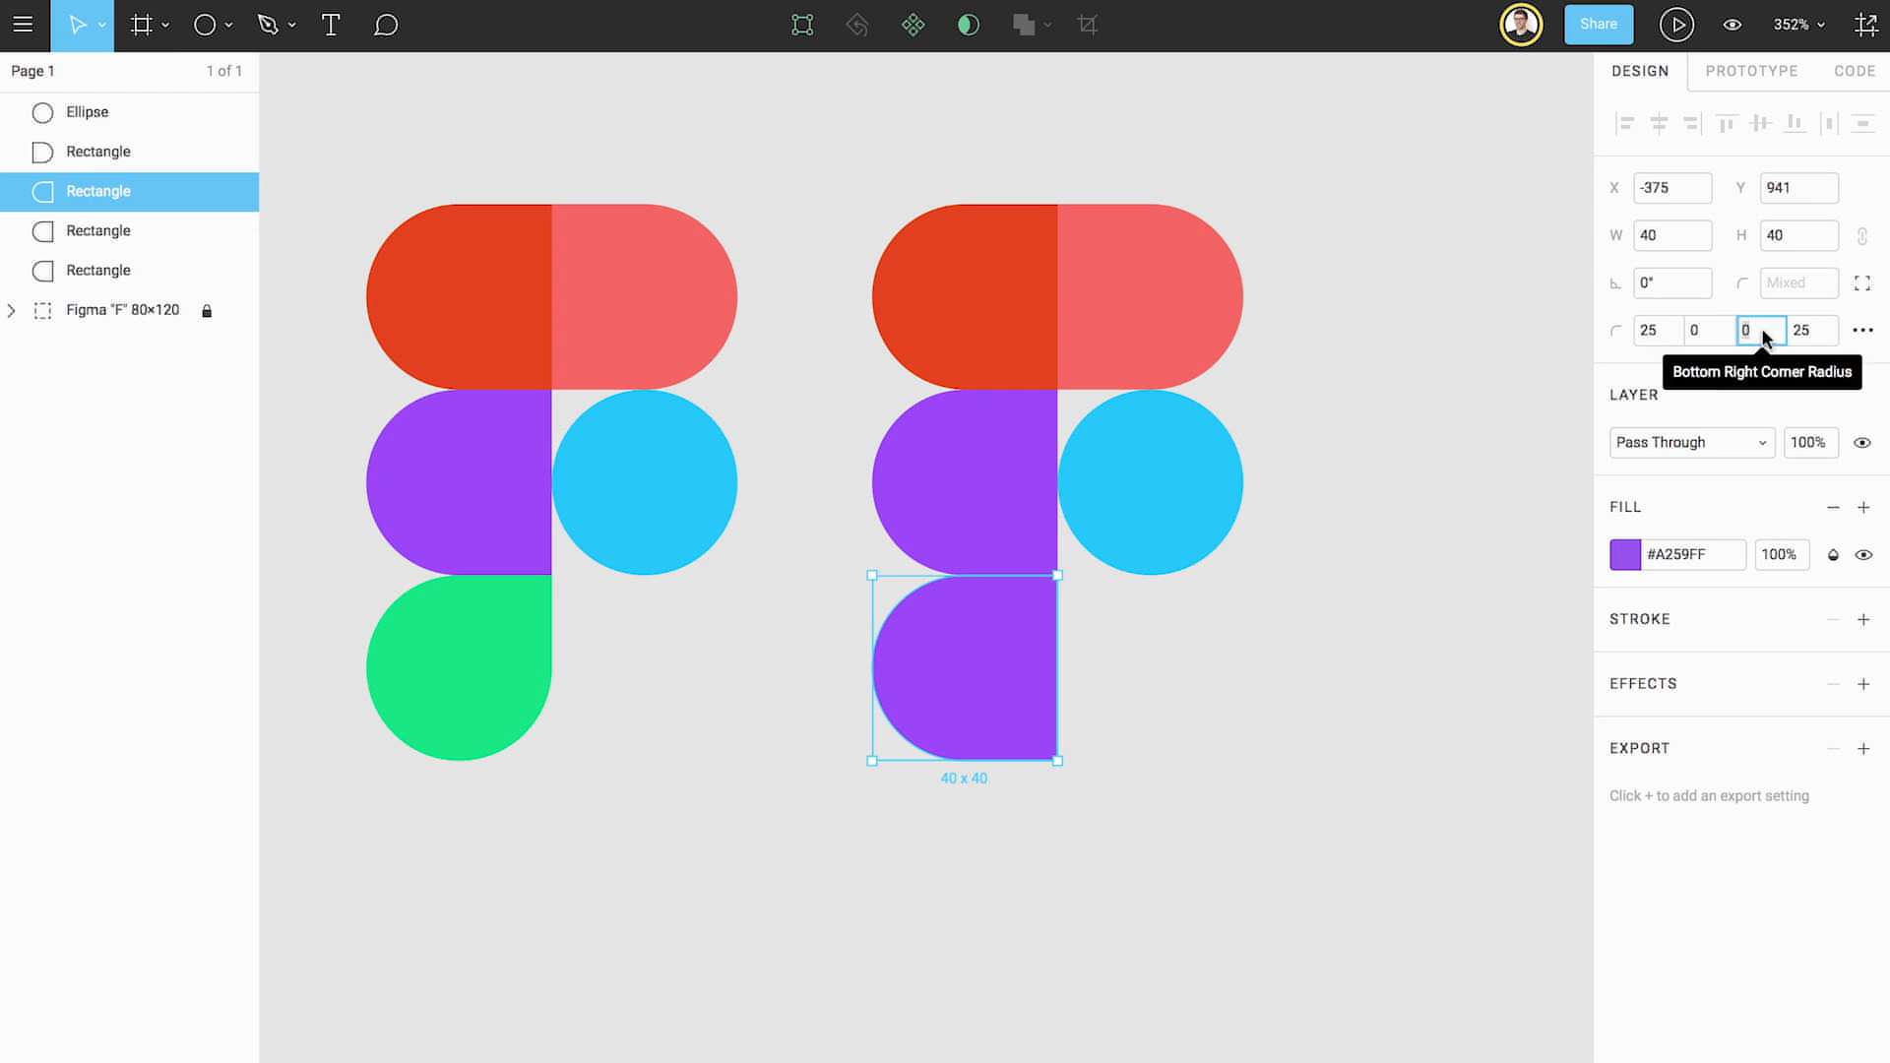
{"action": "type", "text": "25"}
{"action": "key", "text": "Return"}
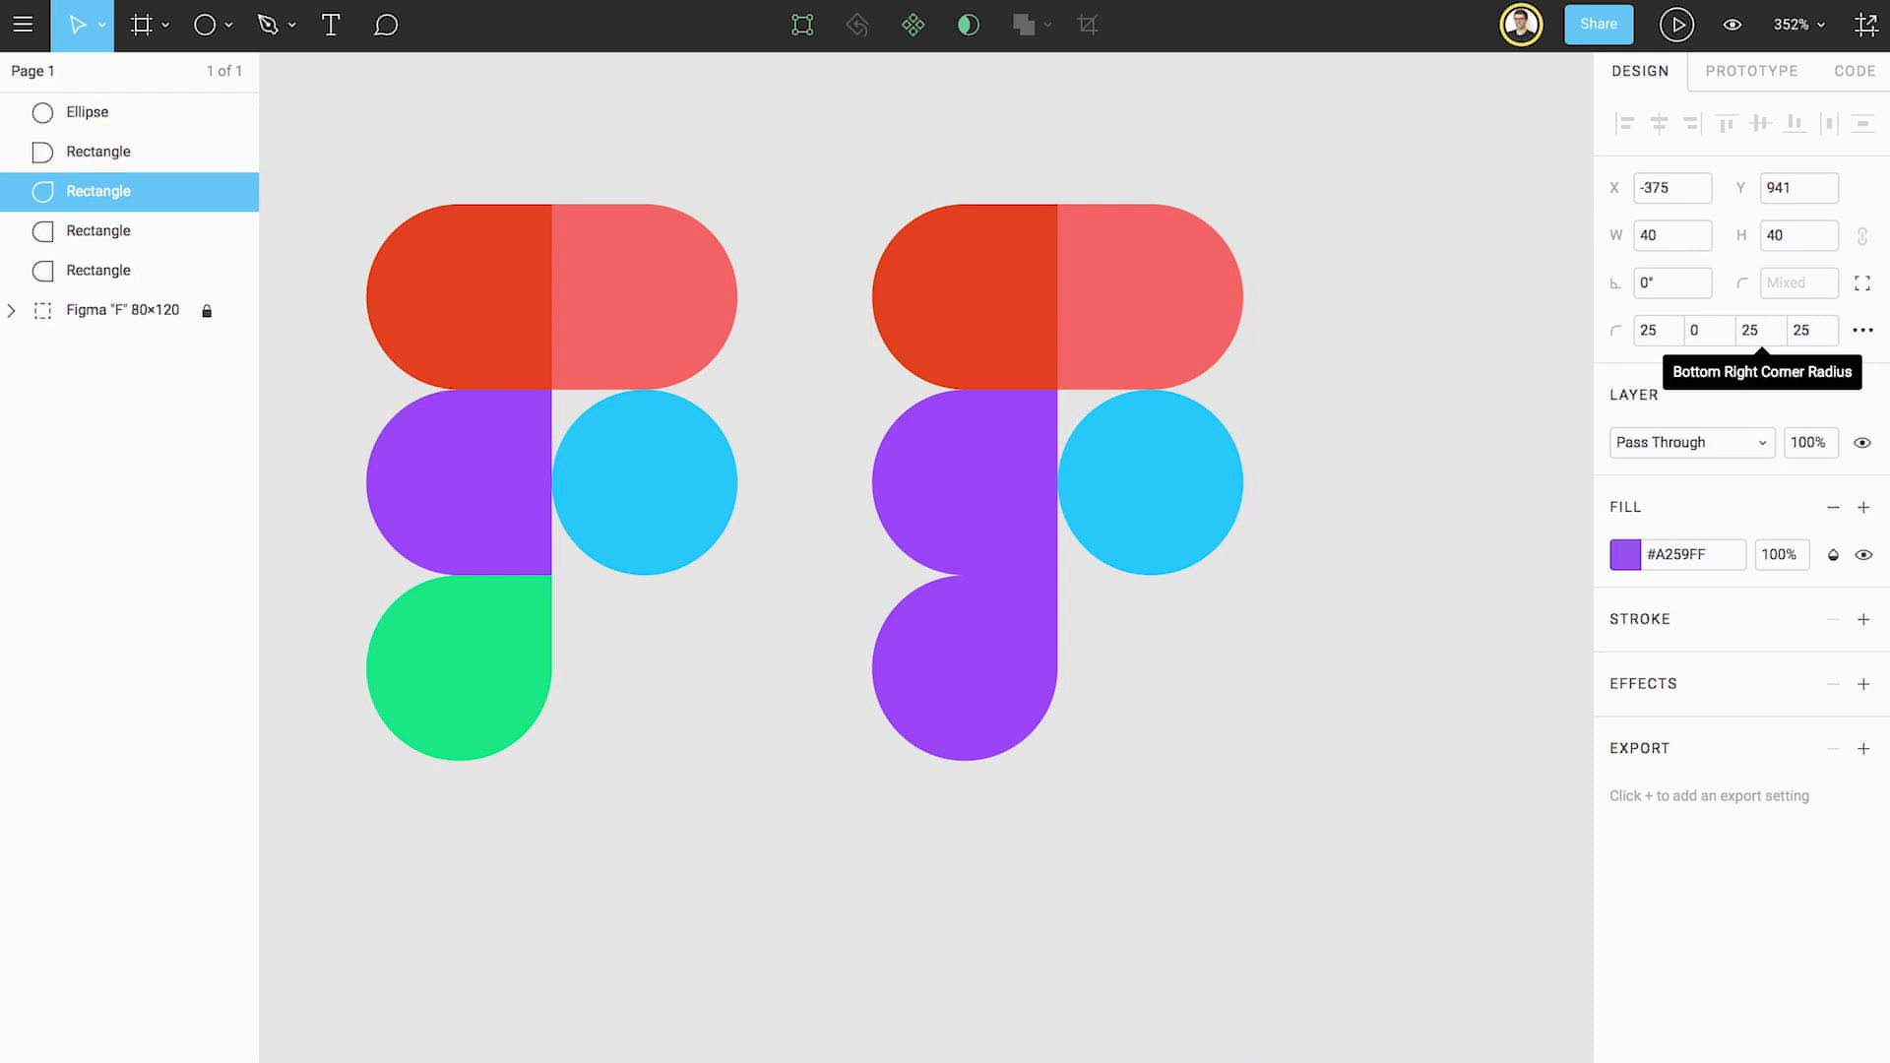
Step: Fill the lower copy of the purple shape with the green #0ACF83 sampled from the original logo
{"action": "left_click", "coordinate": [1622, 554]}
{"action": "left_click", "coordinate": [1338, 819]}
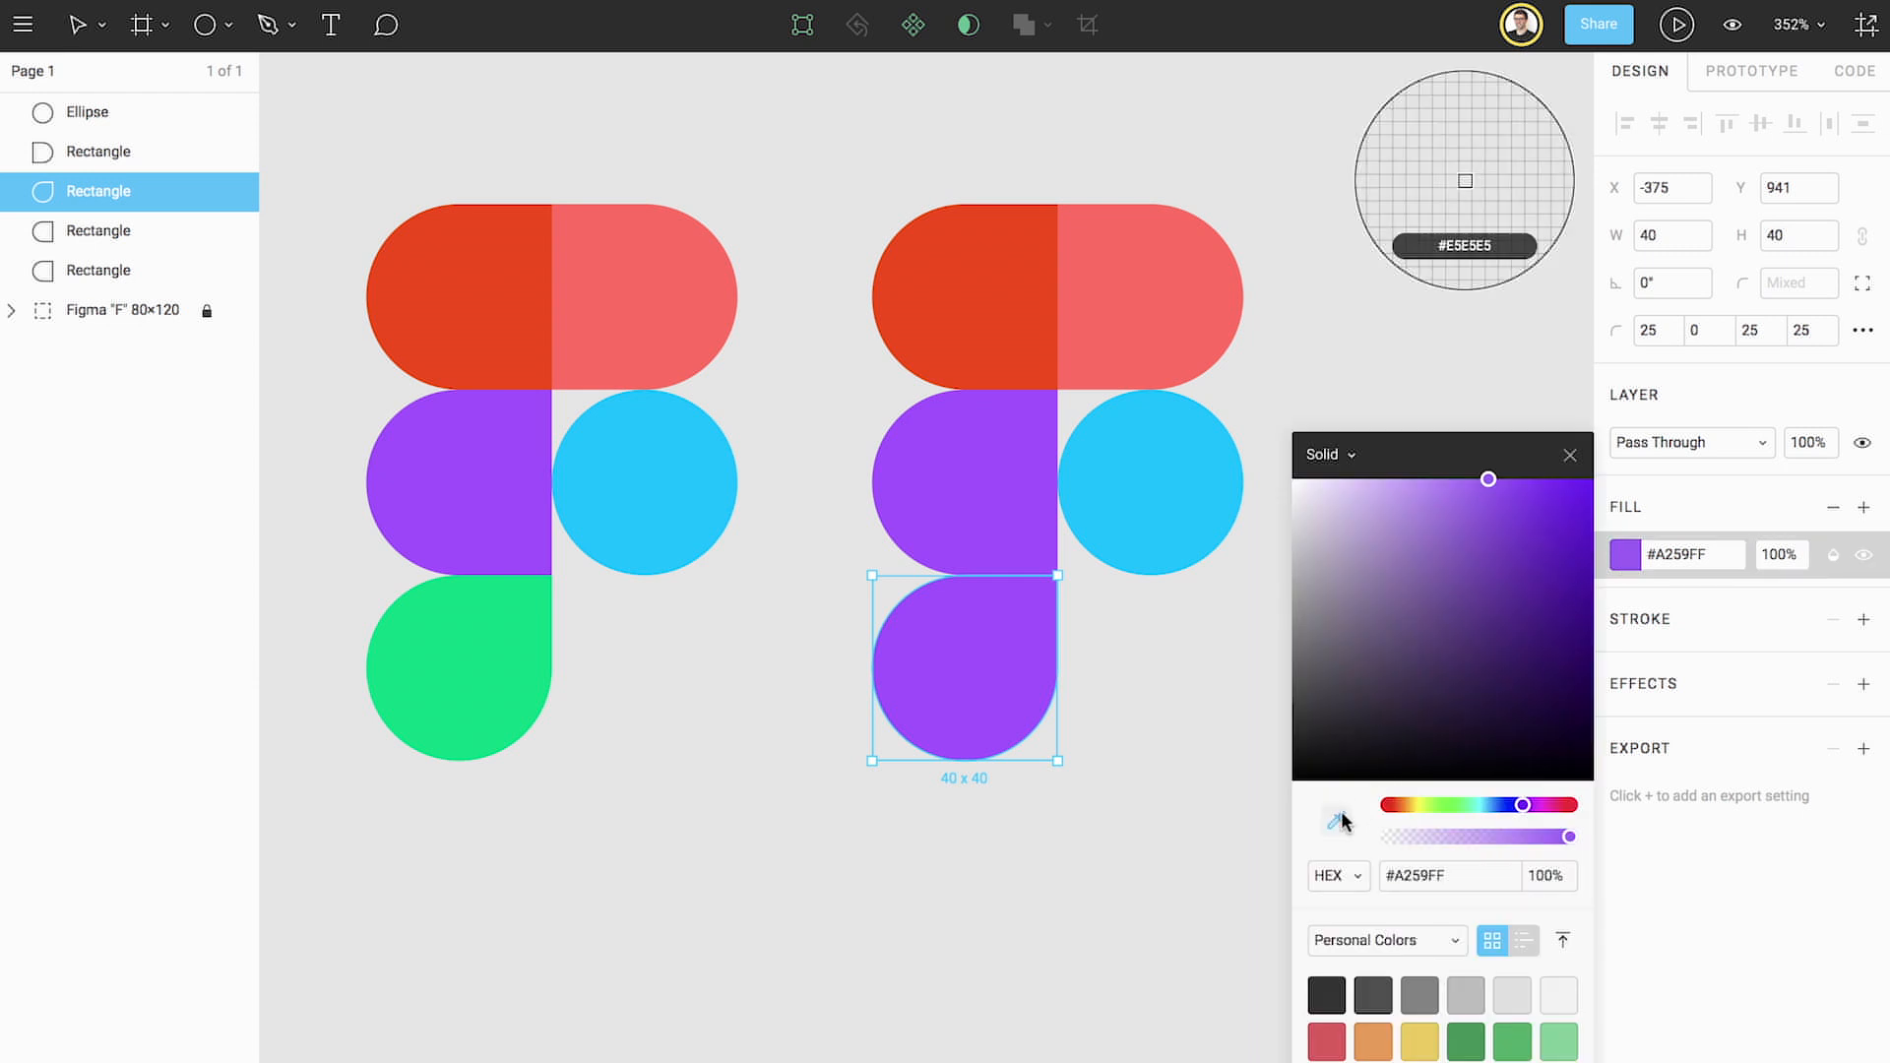
{"action": "left_click", "coordinate": [545, 659]}
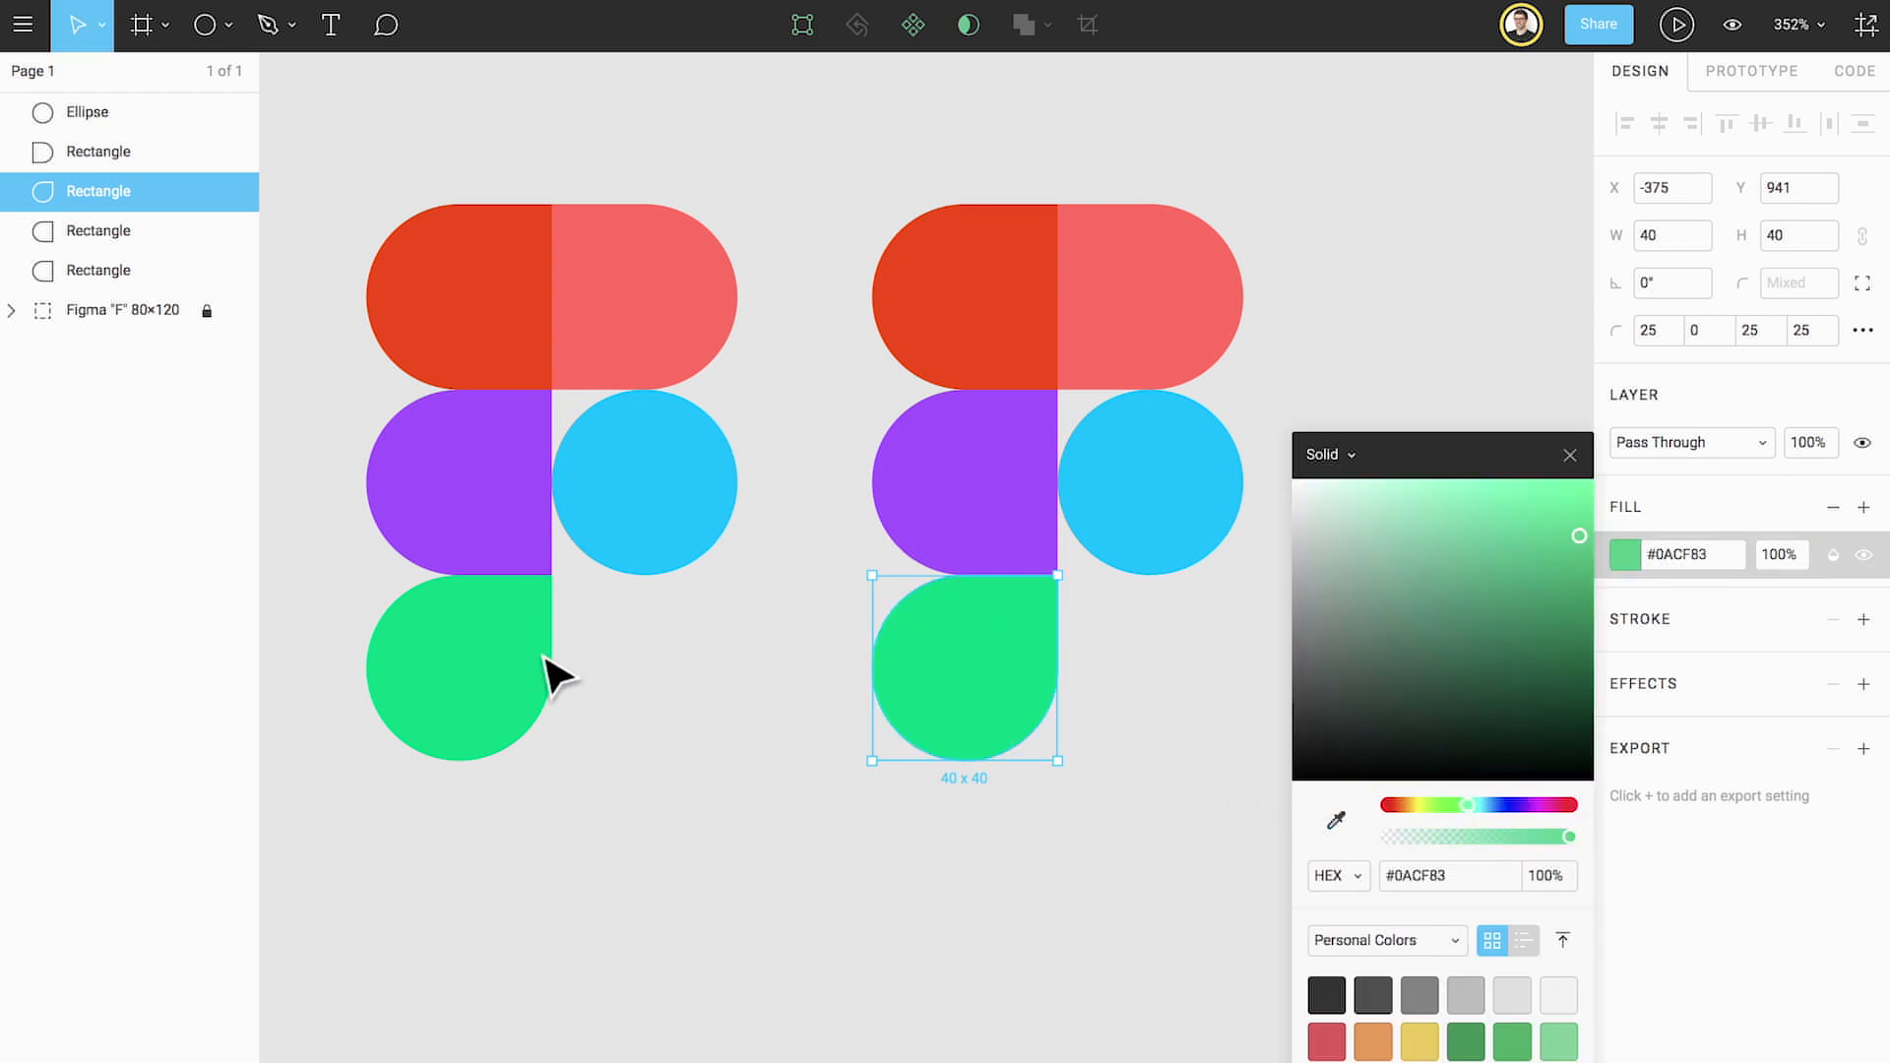
{"action": "left_click", "coordinate": [1571, 454]}
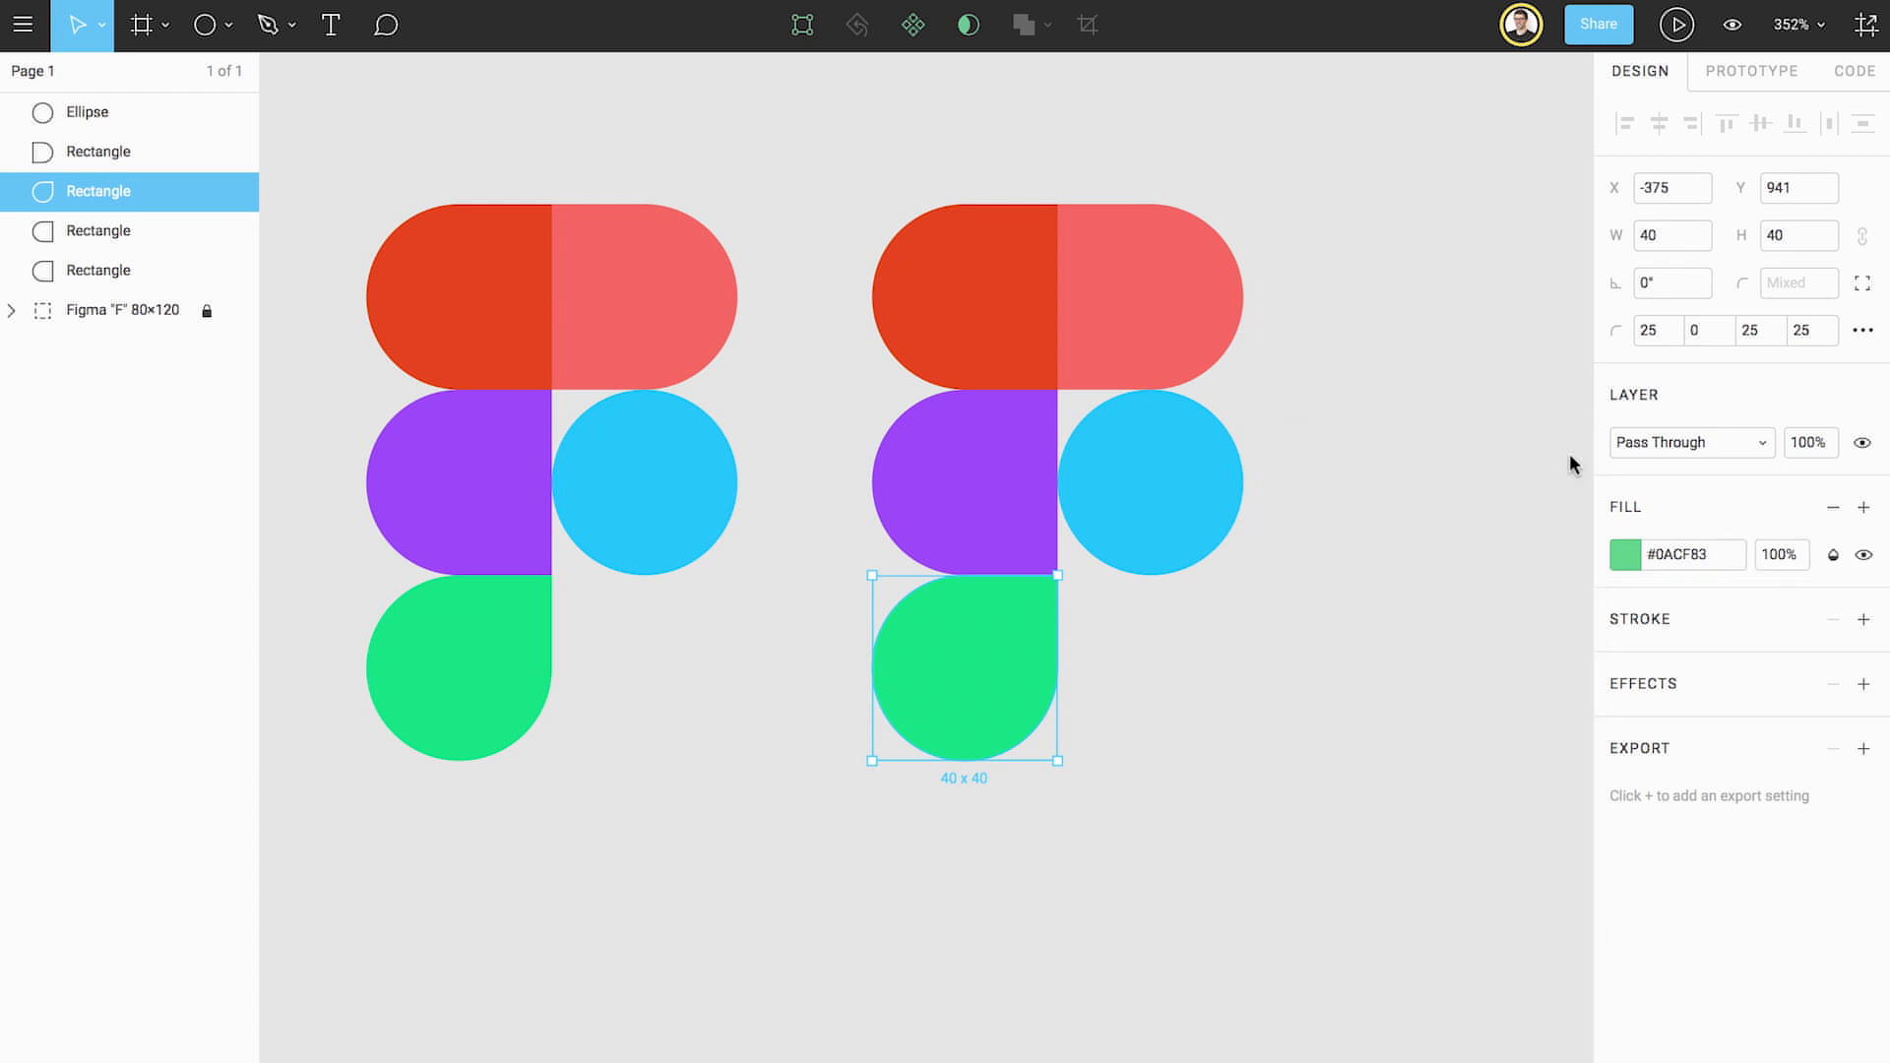
{"action": "left_click", "coordinate": [1569, 453]}
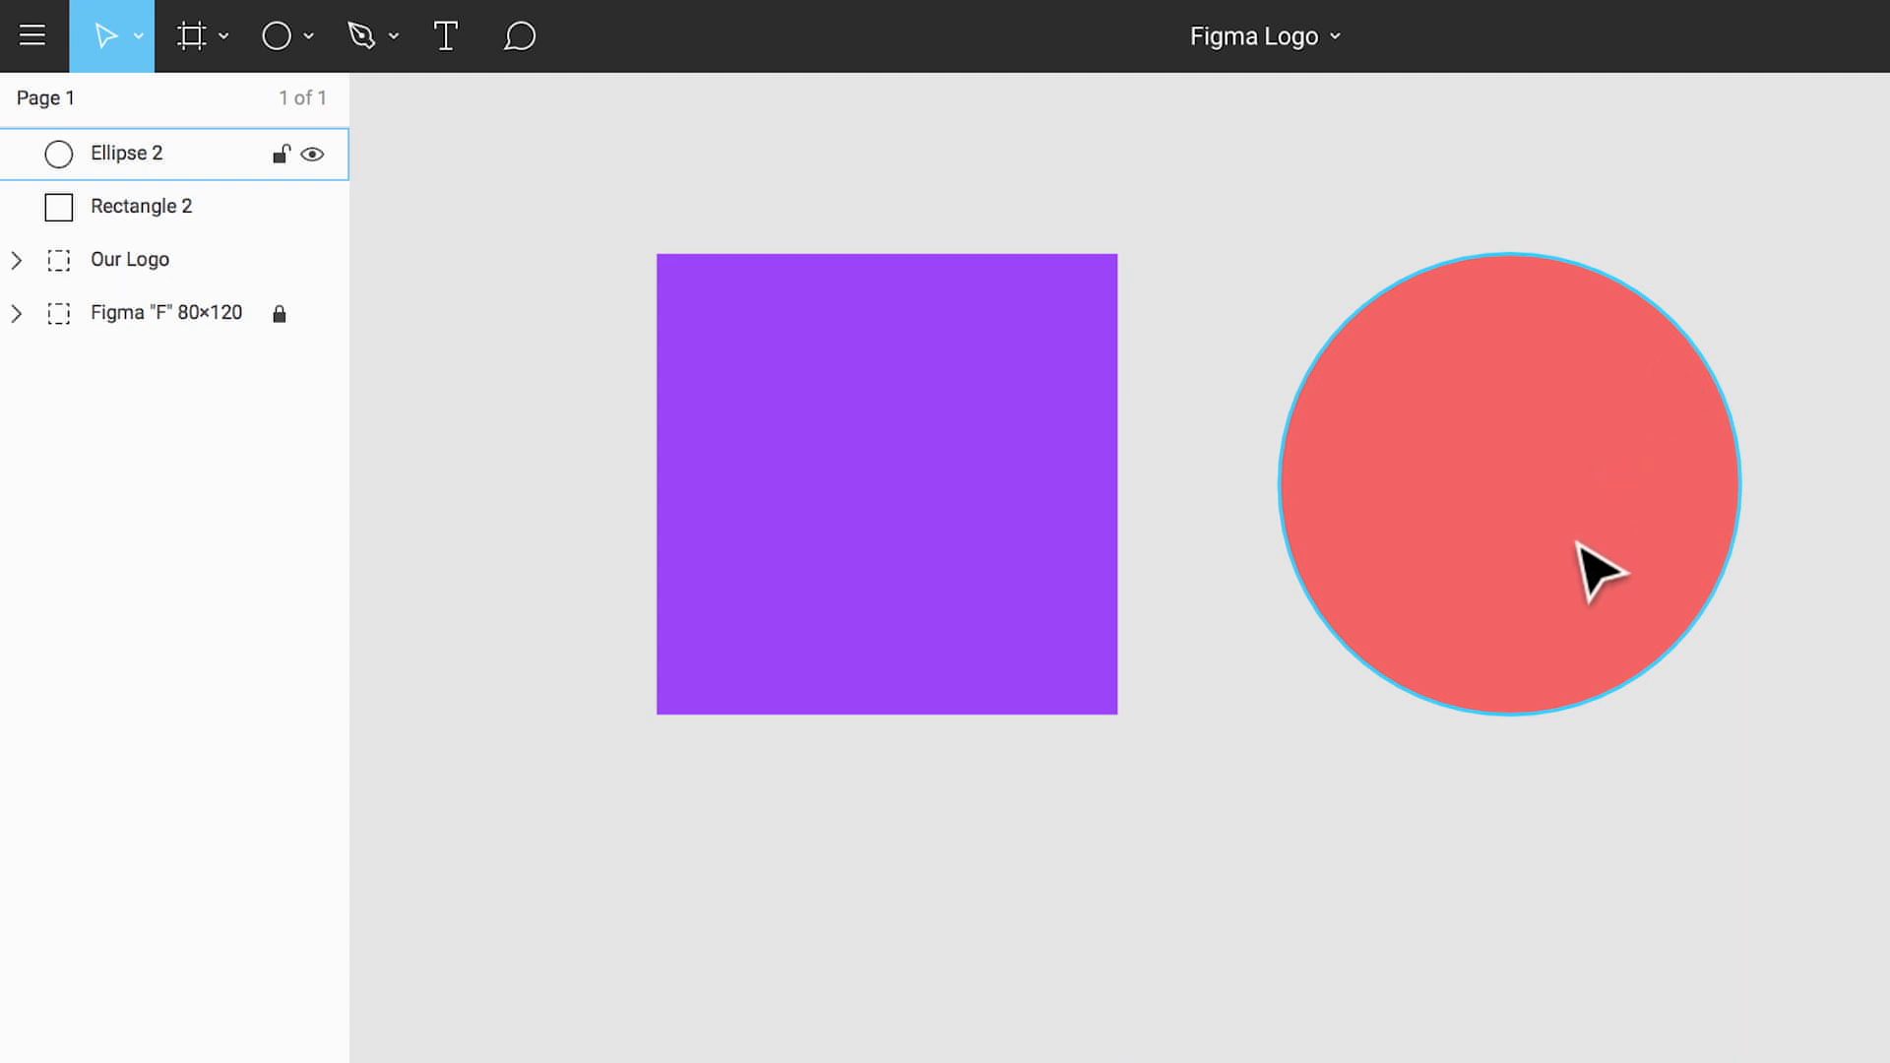
Step: Move the coral circle left until it is centred on the purple square's right edge, and combine both shapes with a Union
{"action": "left_click_drag", "start_coordinate": [1579, 547], "coordinate": [1188, 543]}
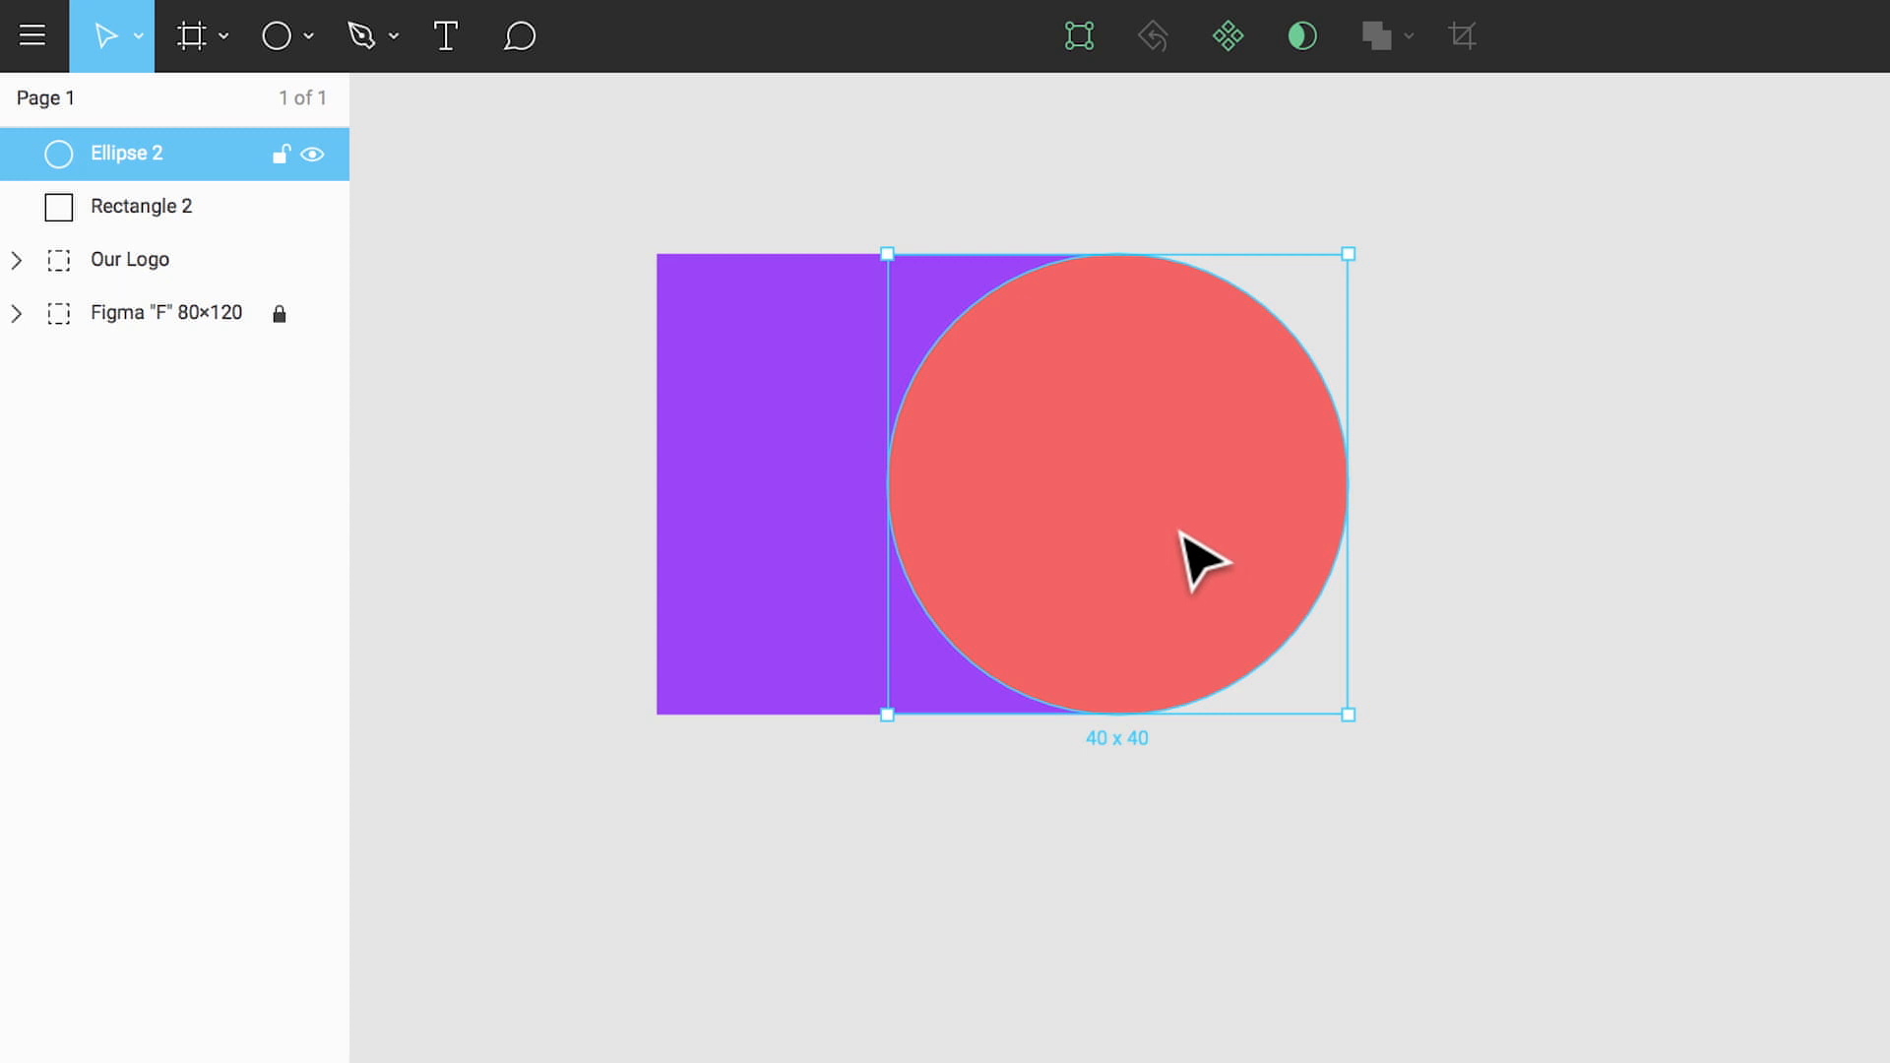
{"action": "left_click_drag", "start_coordinate": [853, 161], "coordinate": [1160, 510]}
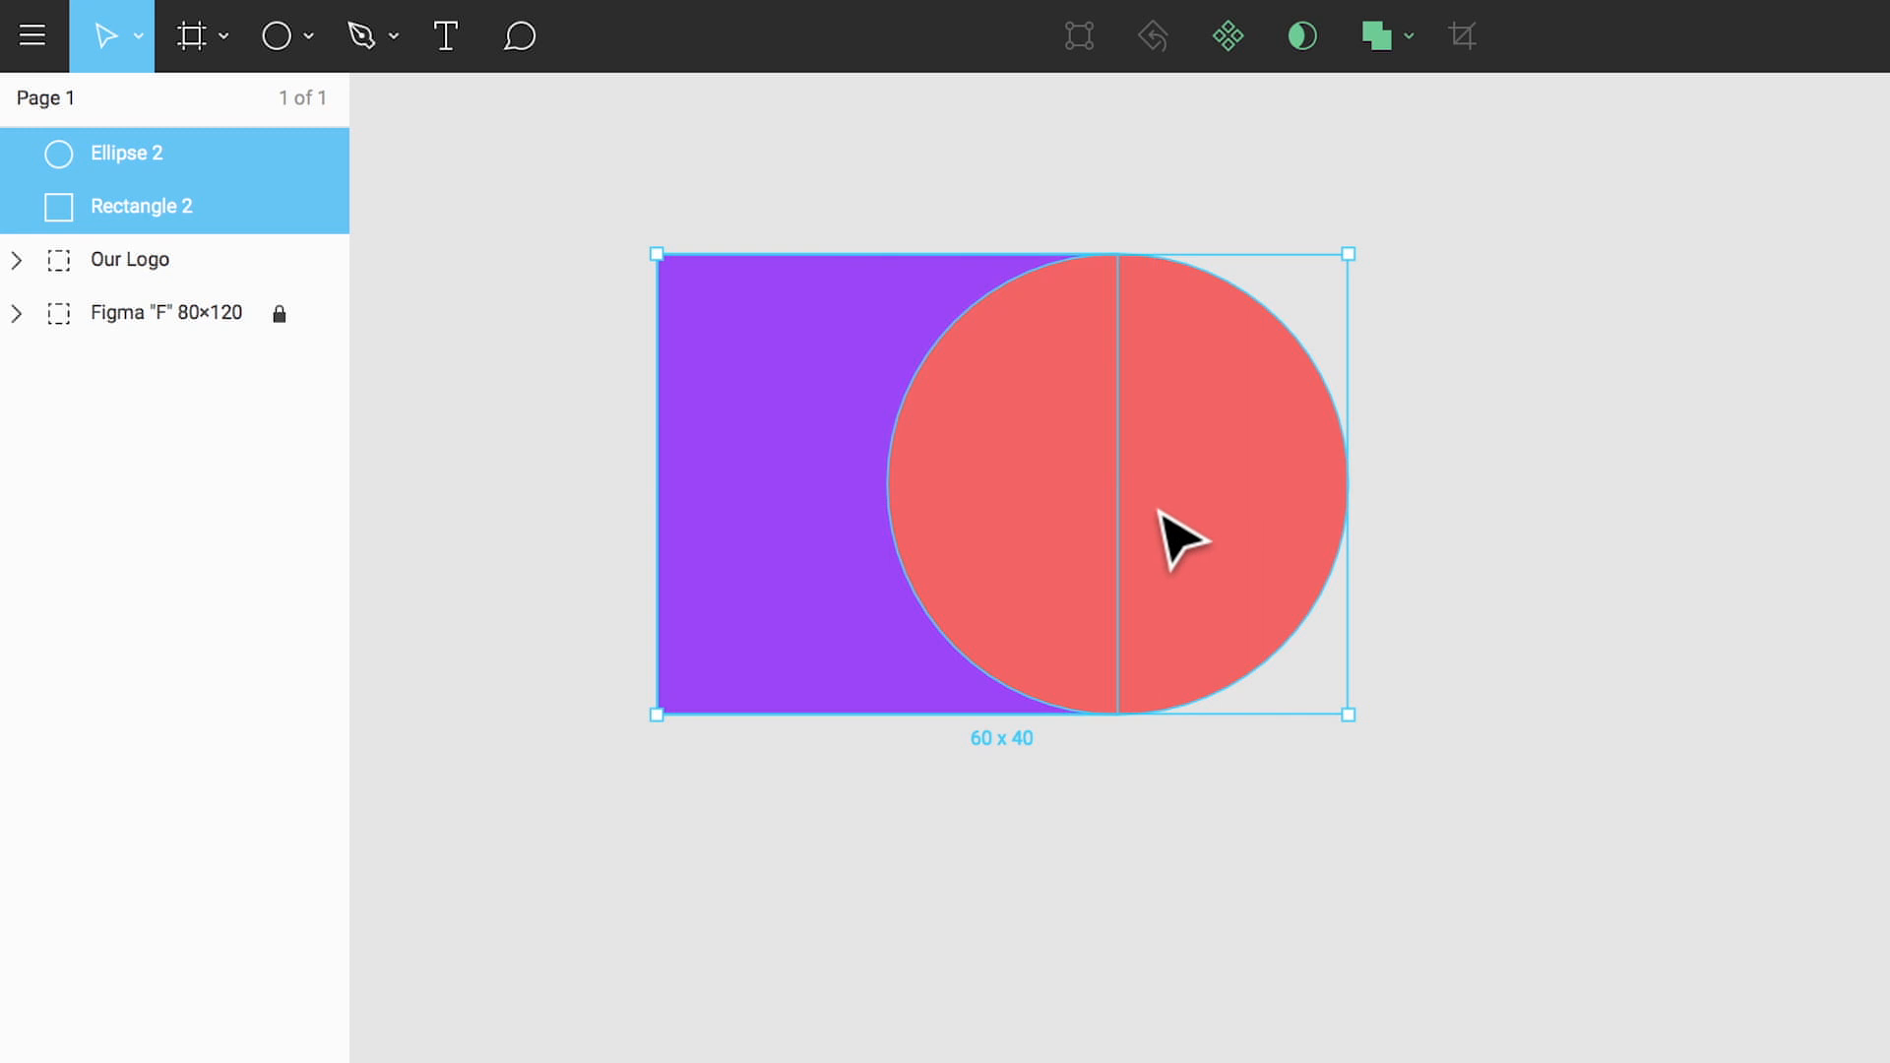
{"action": "left_click", "coordinate": [1403, 37]}
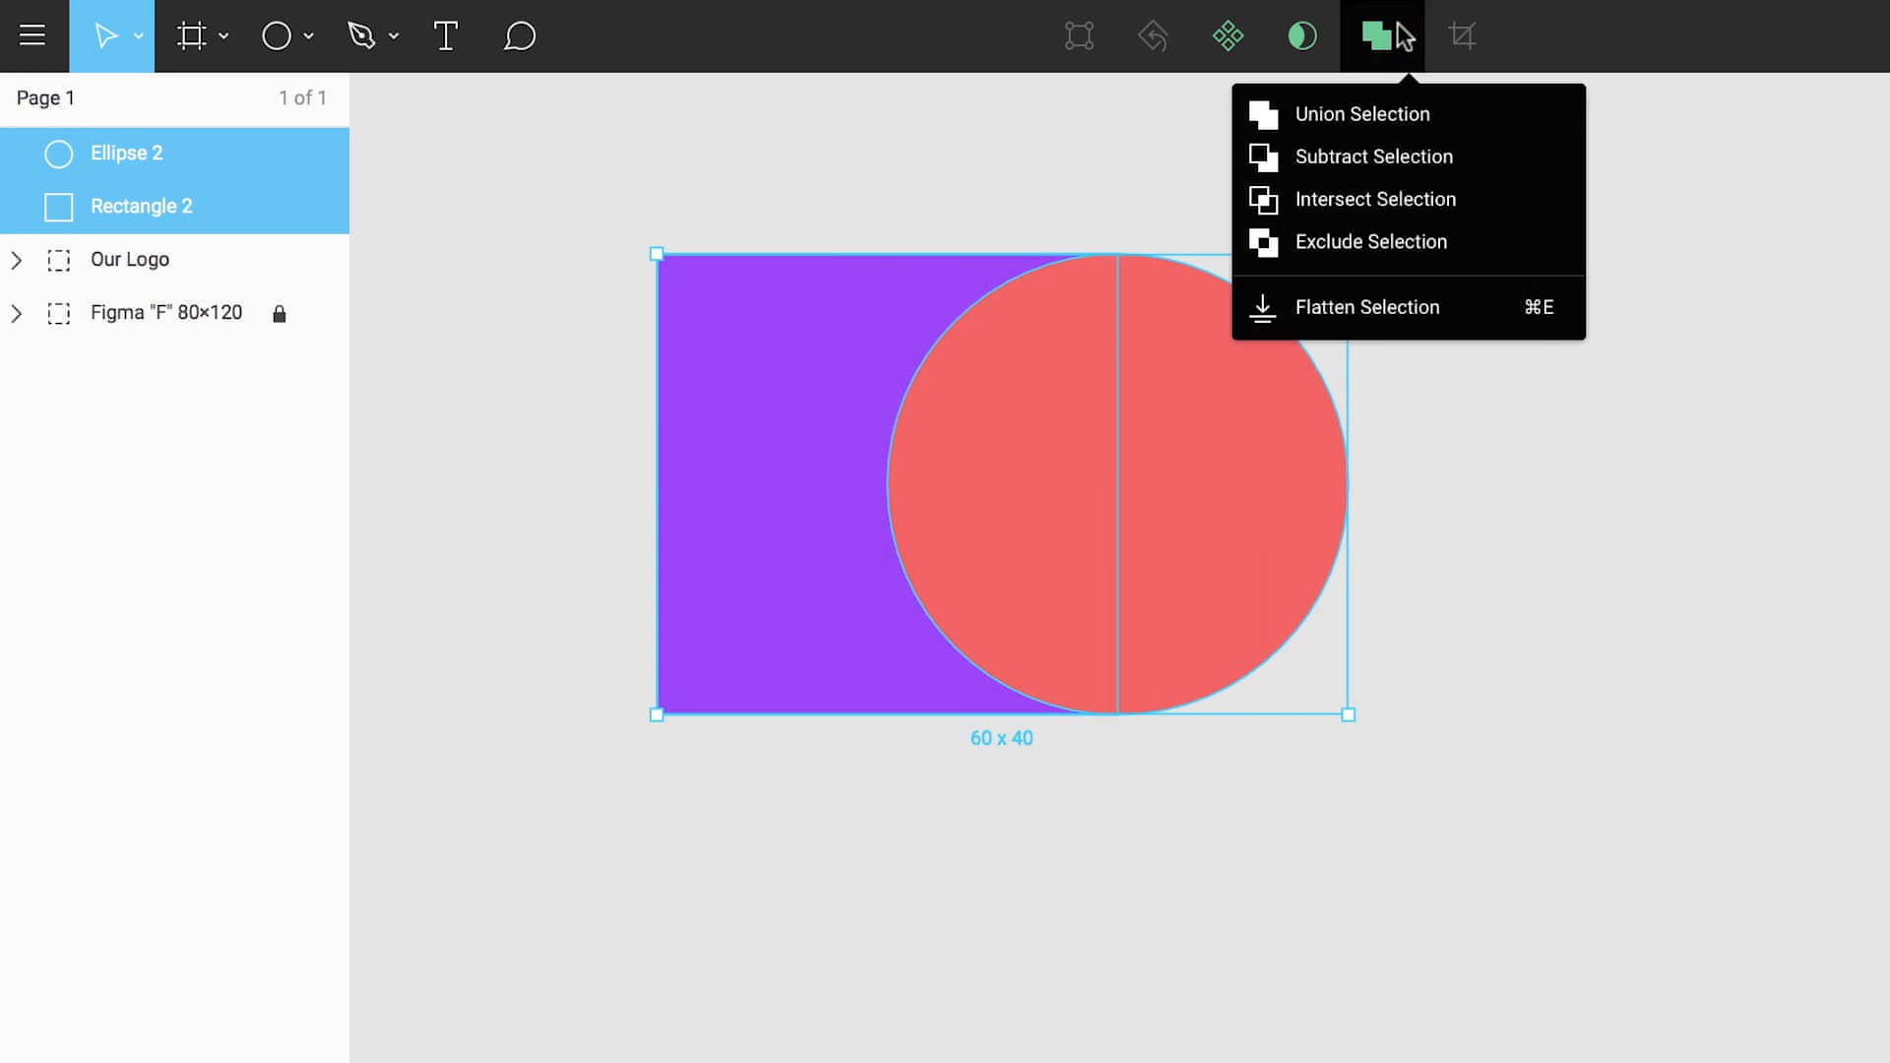
{"action": "left_click", "coordinate": [1472, 113]}
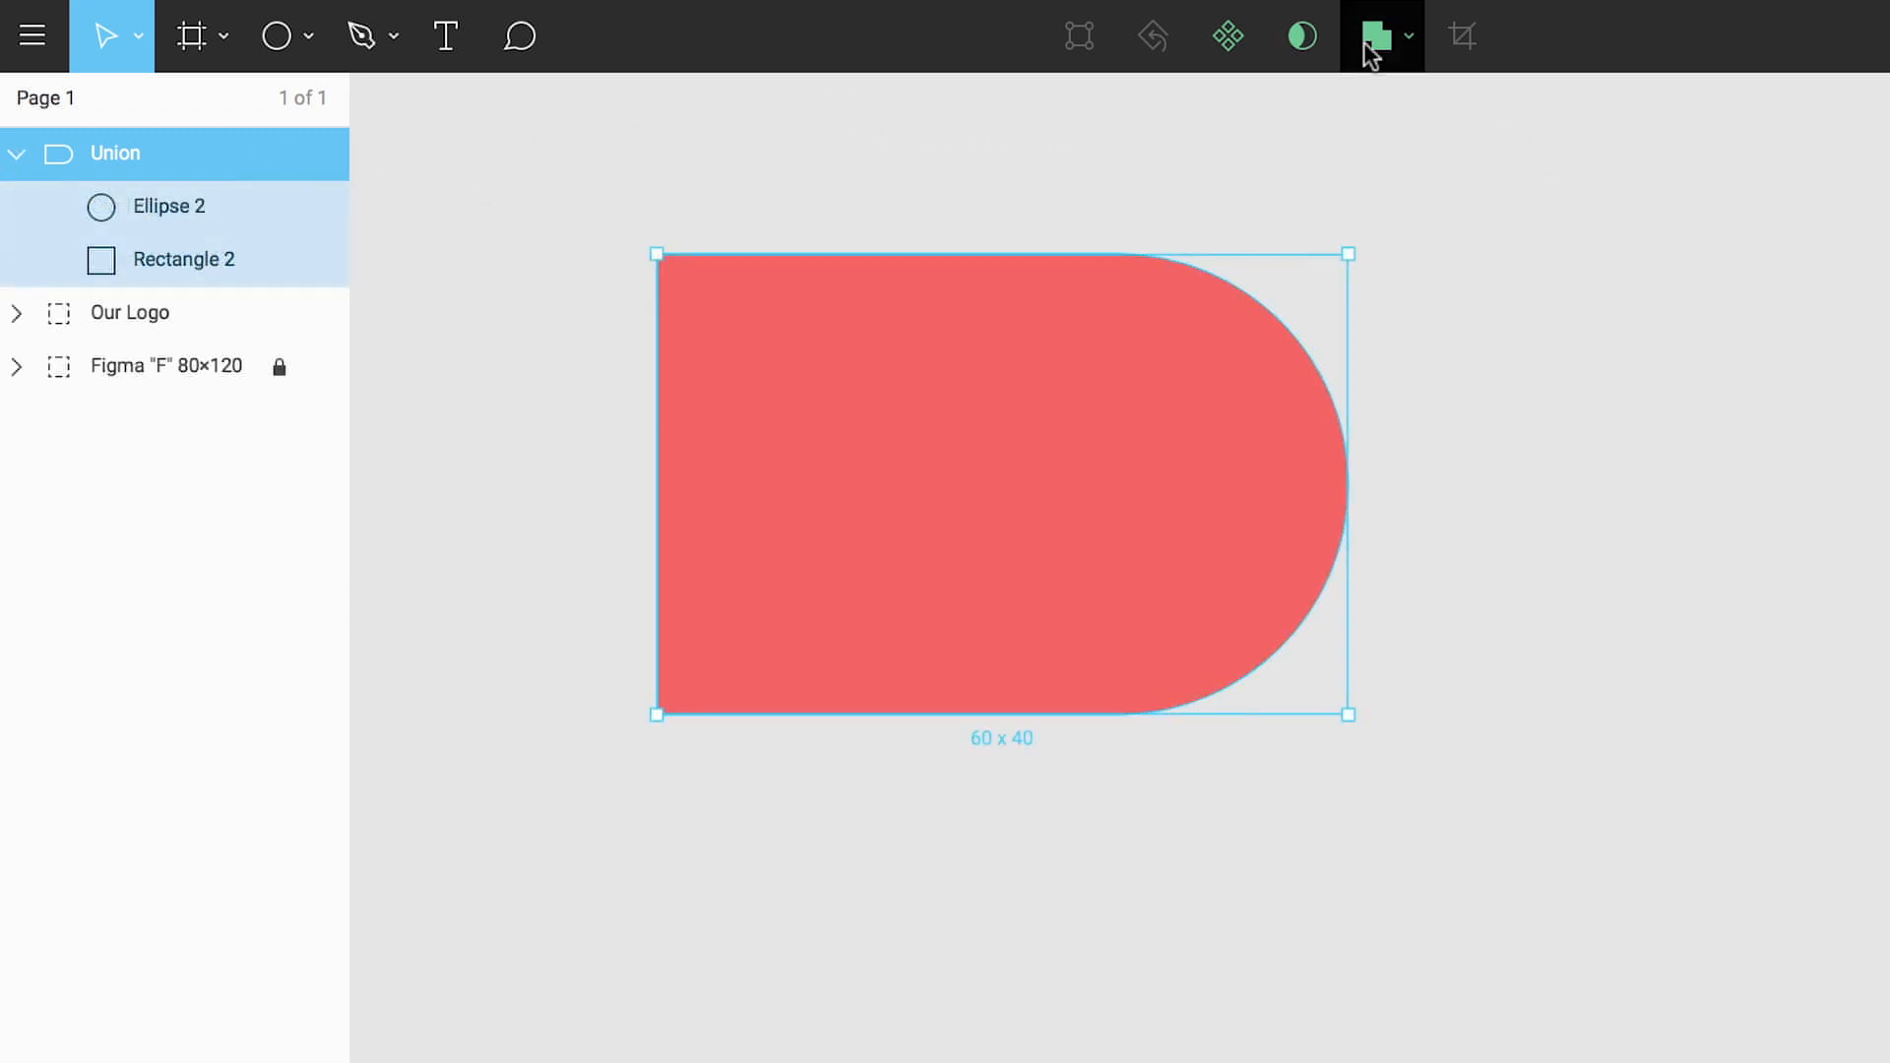
Step: Flatten the union of the circle and square into a single vector shape
{"action": "left_click", "coordinate": [1408, 37]}
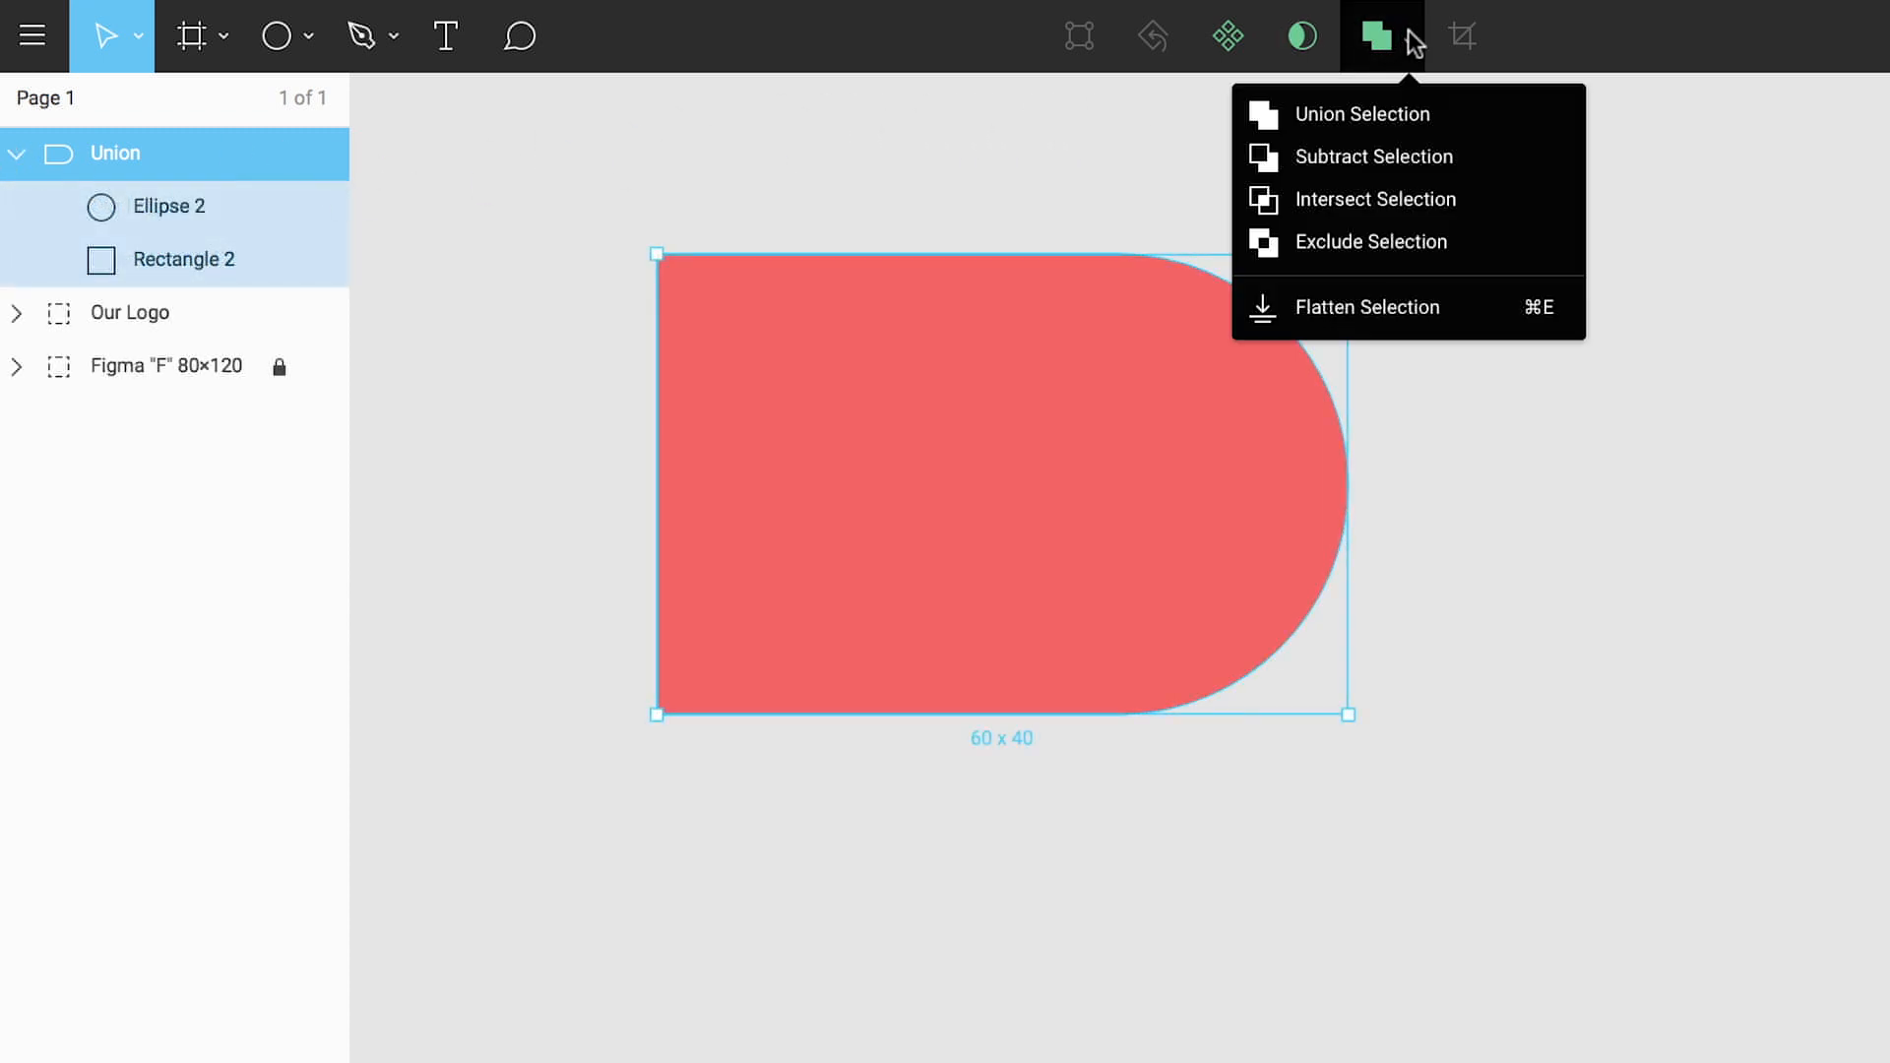
{"action": "left_click", "coordinate": [1467, 306]}
{"action": "key", "text": "super+e"}
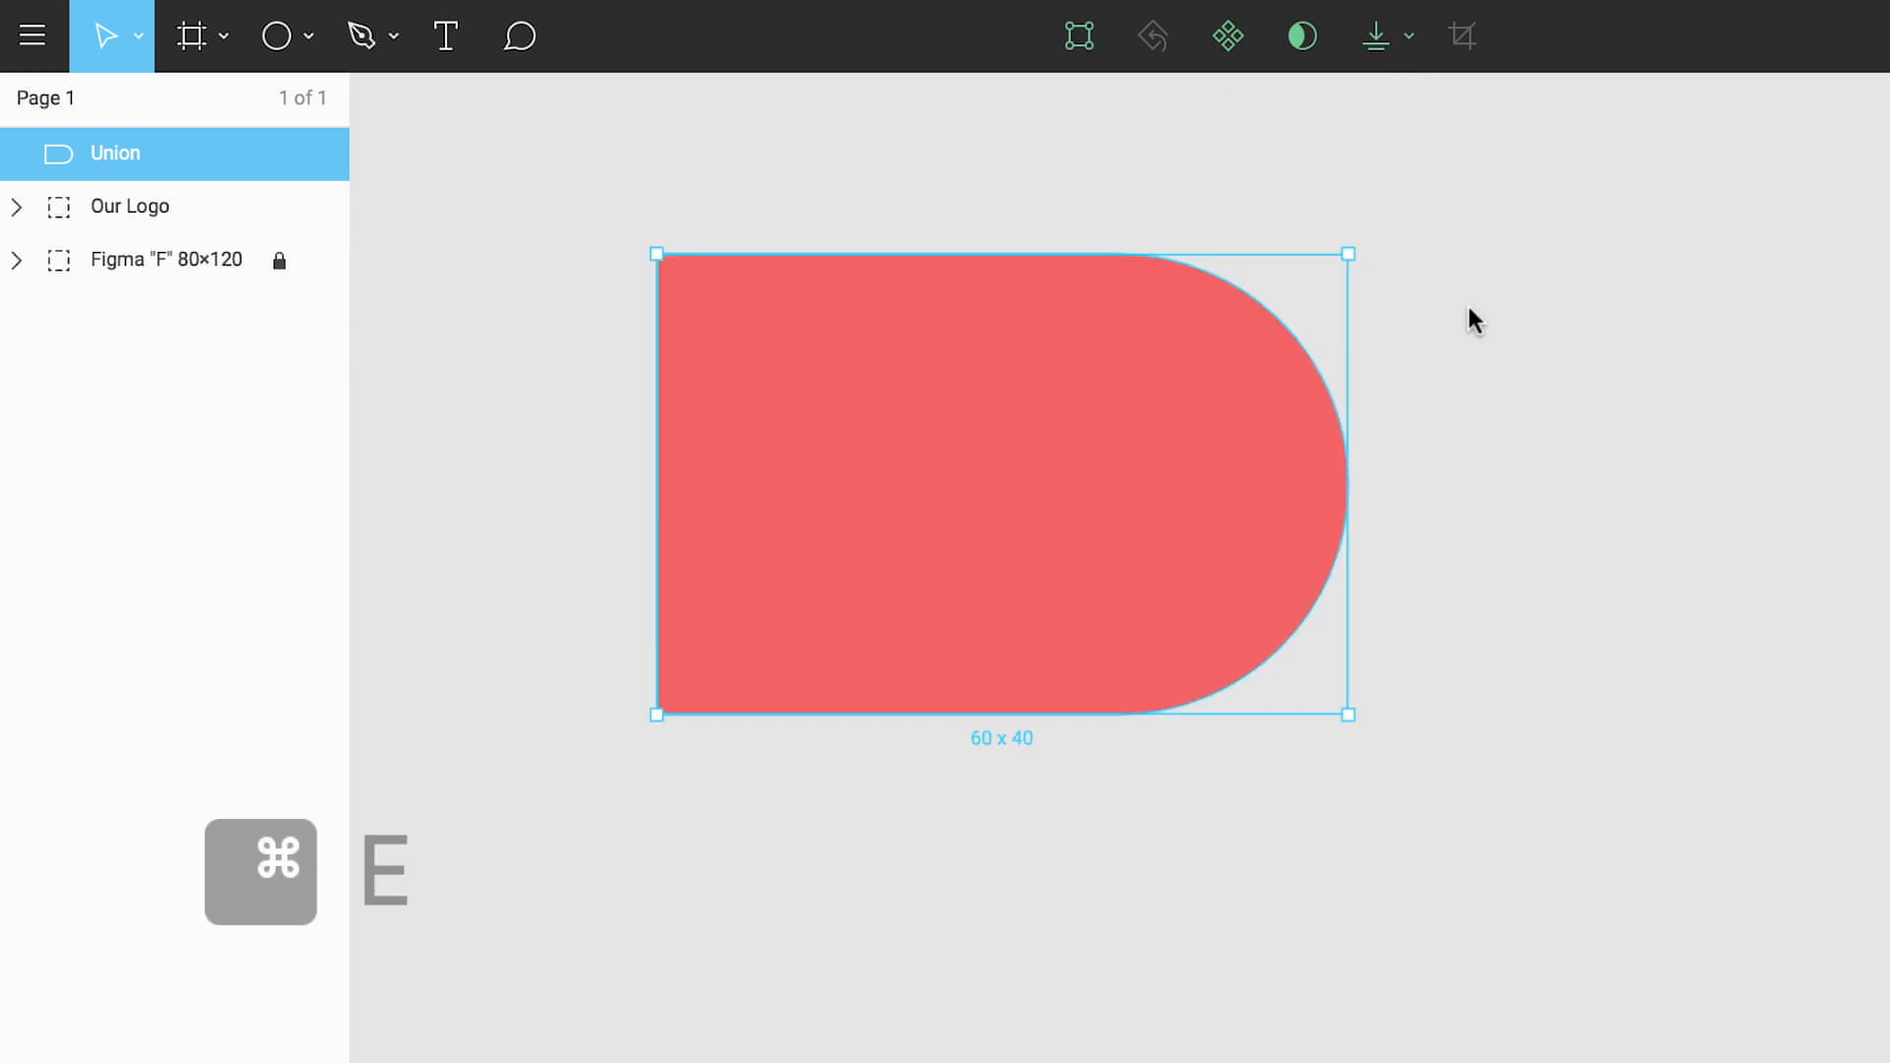